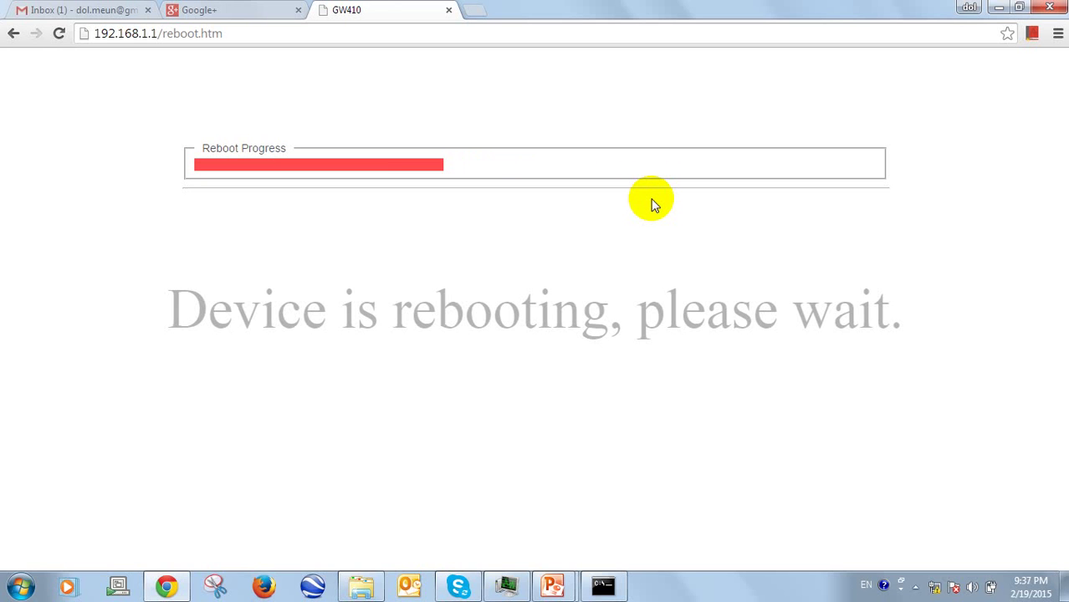
- Connect to the MPLS wireless network and load the Friends stream on Google+ to test internet access
left_click(934, 584)
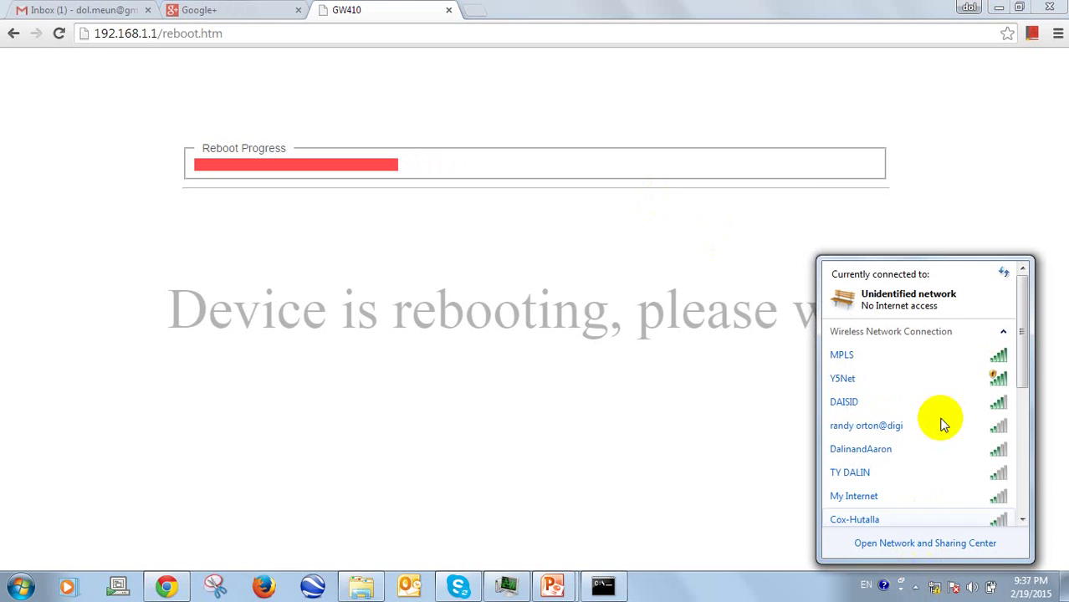
double_click(931, 354)
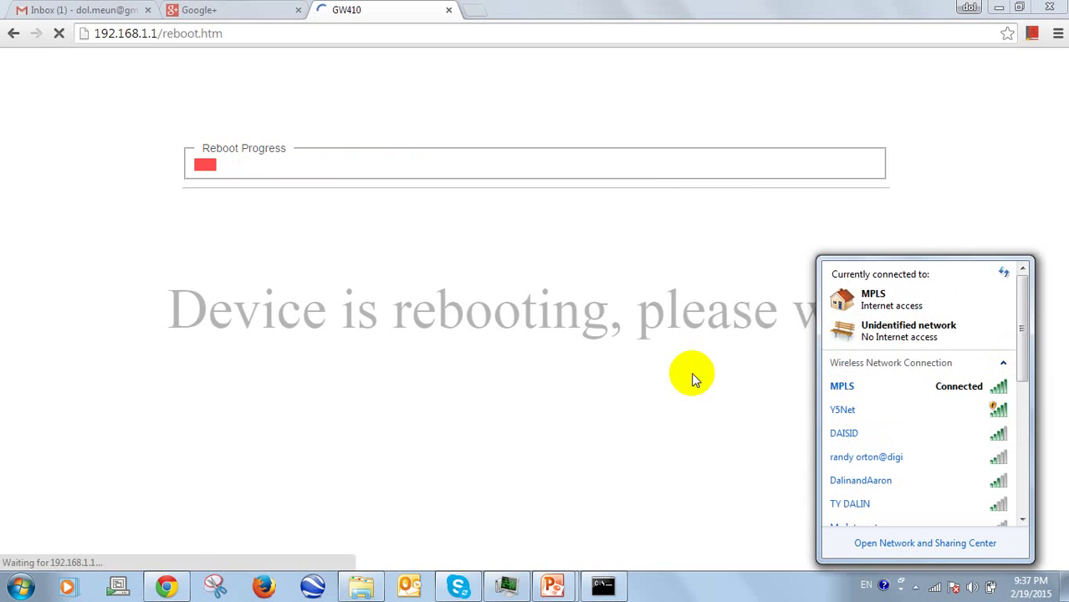
left_click(230, 8)
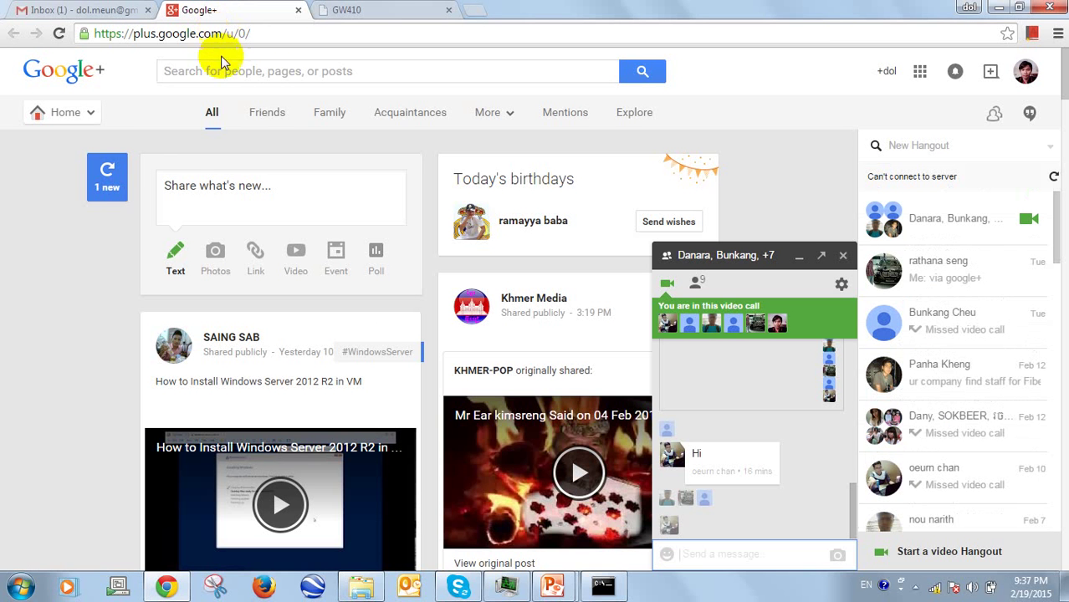
left_click(261, 128)
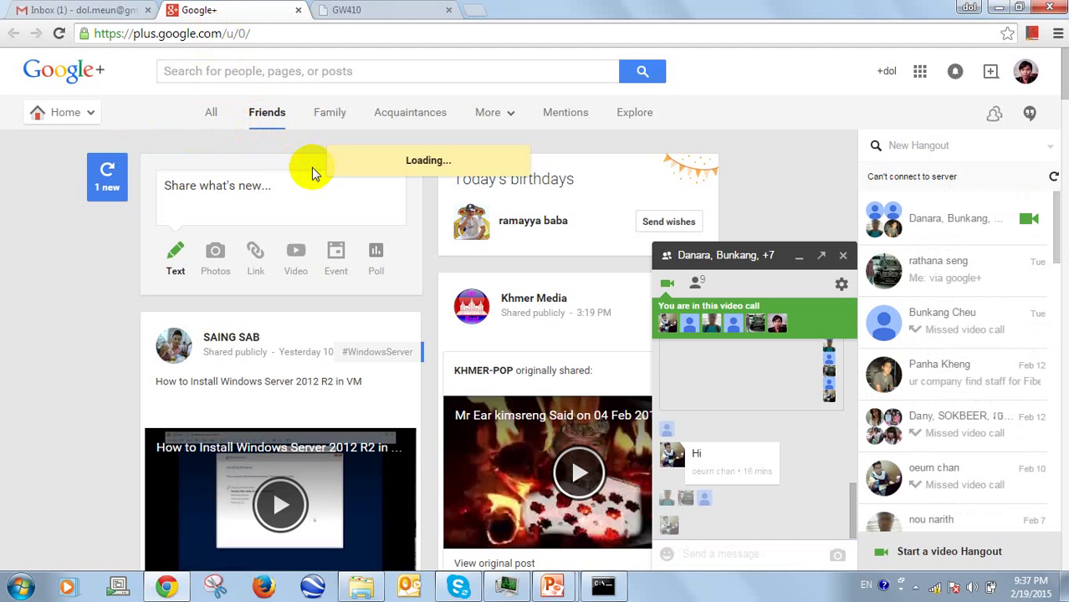
- Switch to the Command Prompt and ping google.com to test the internet connection
left_click(604, 587)
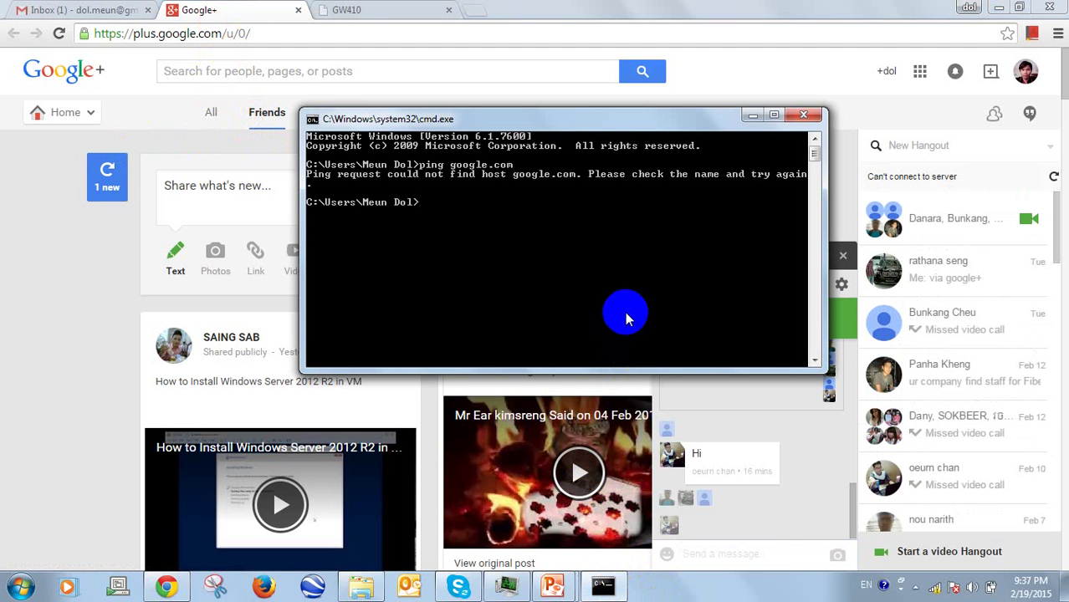
type("ping google.com")
key("Return")
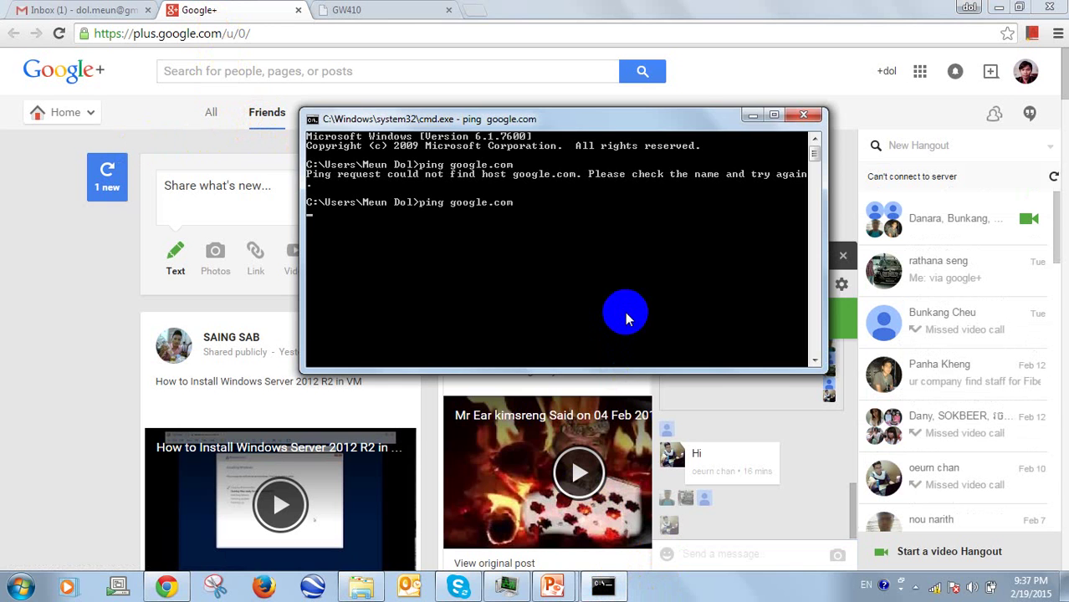
- Return to the GW410 router page in the browser and log in as admin with the account password
left_click(348, 12)
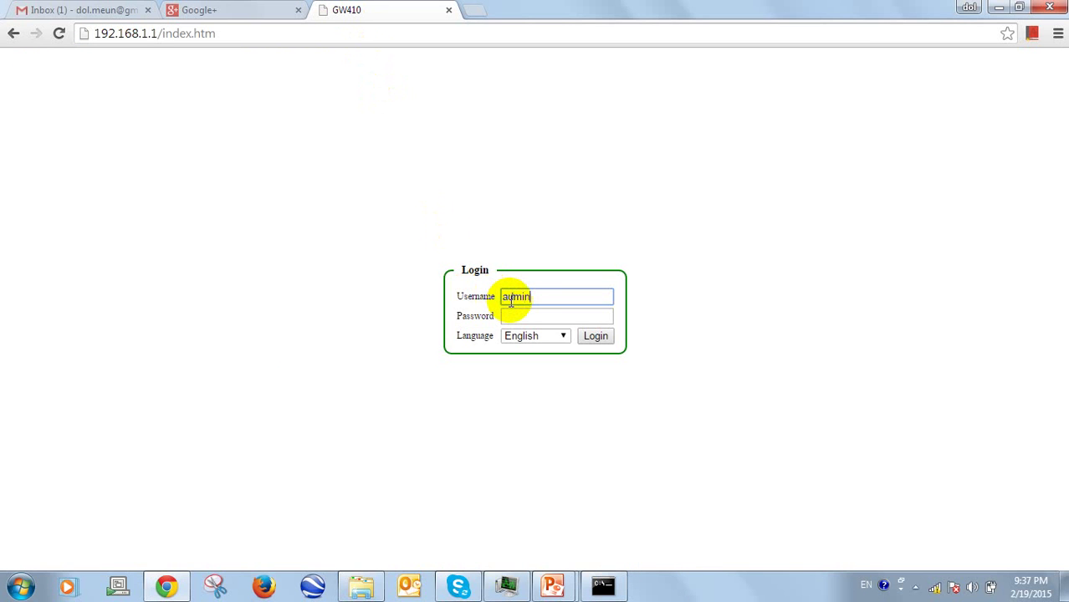
key("Tab")
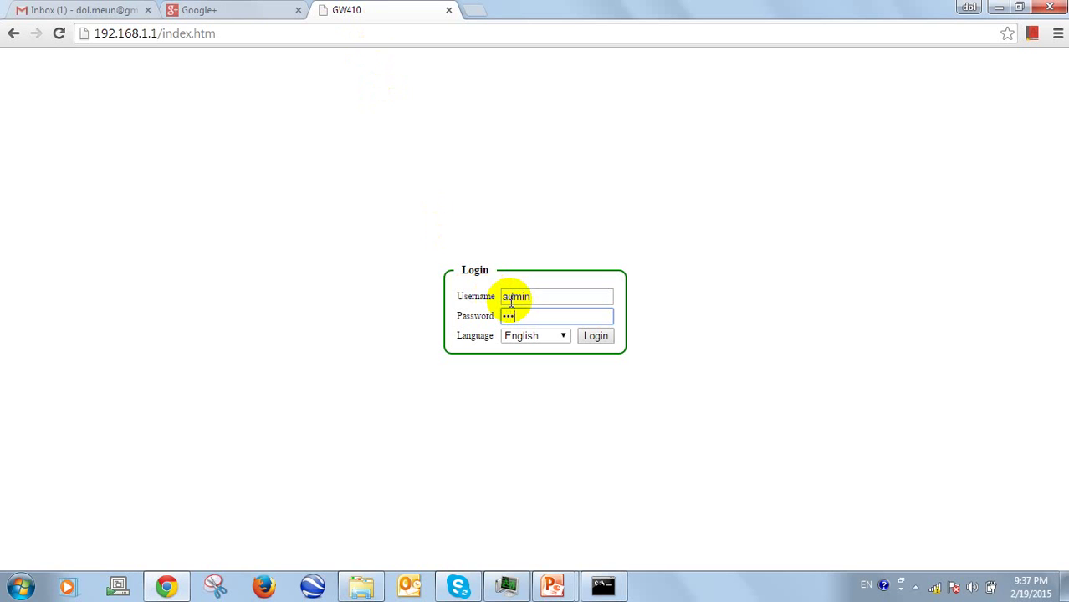
type("password")
key("Return")
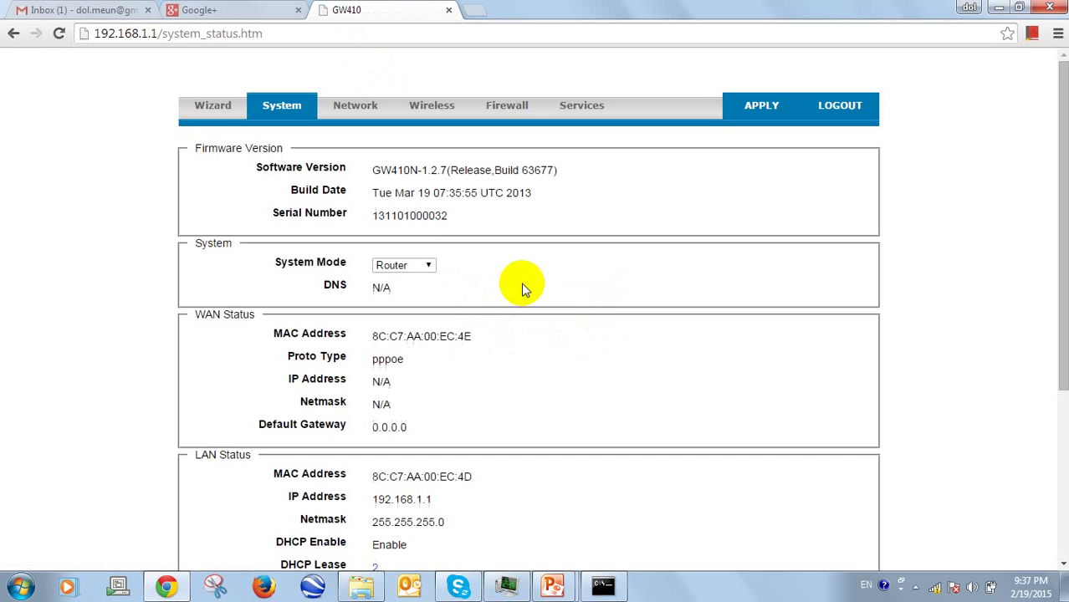
- Review the WAN, LAN, WLAN, NAT and firewall sections of the router's system status page
scroll(523, 288, "down", 3)
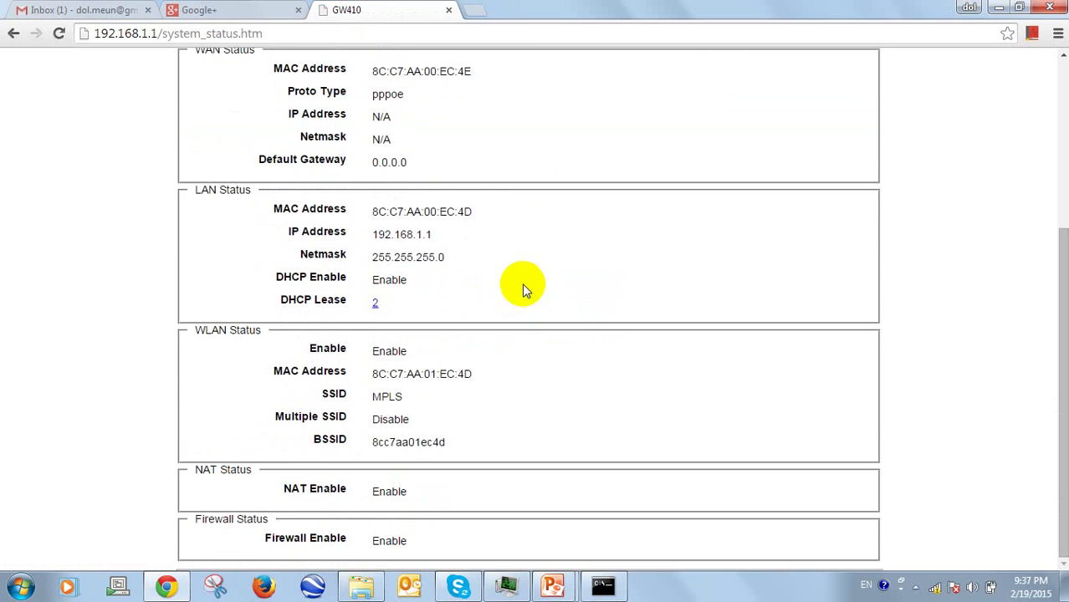
scroll(524, 288, "up", 1)
scroll(524, 288, "up", 2)
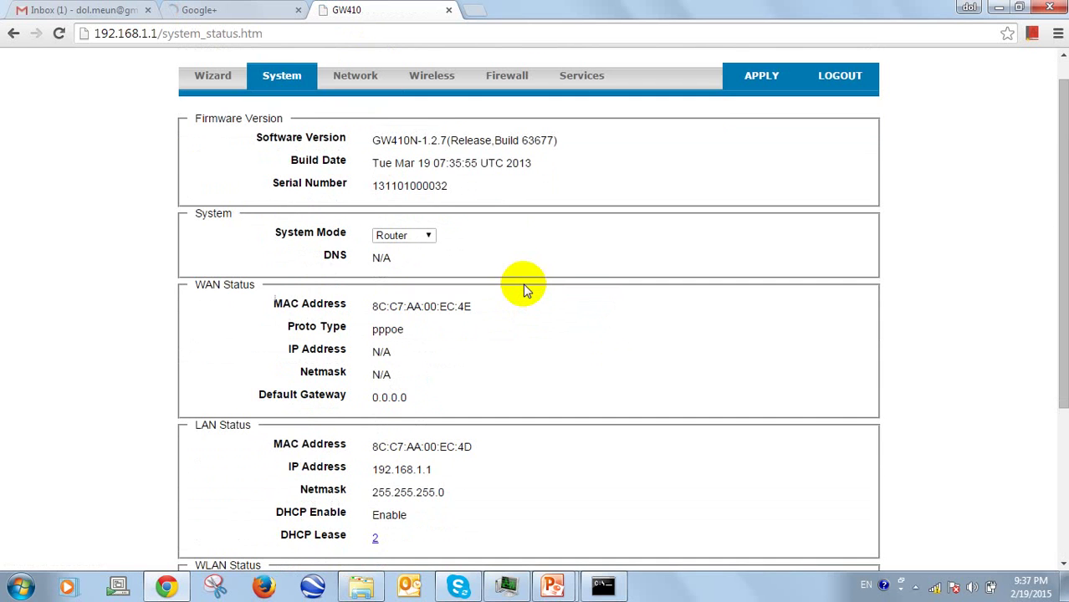
scroll(522, 282, "up", 1)
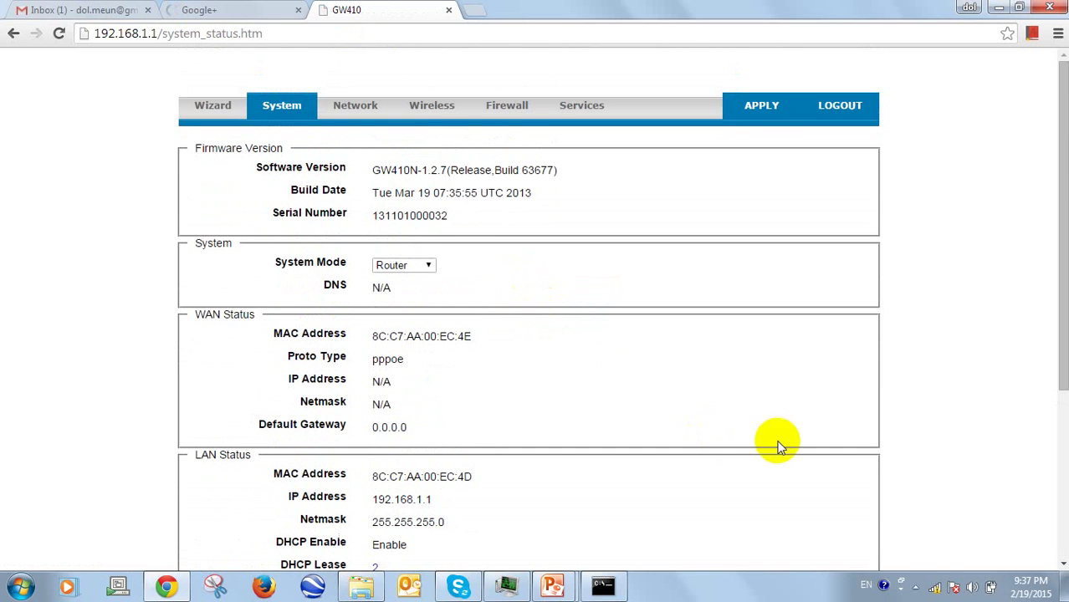
- Check the computer's current network connections and open the router's WAN settings to review the PPPoE configuration
left_click(934, 587)
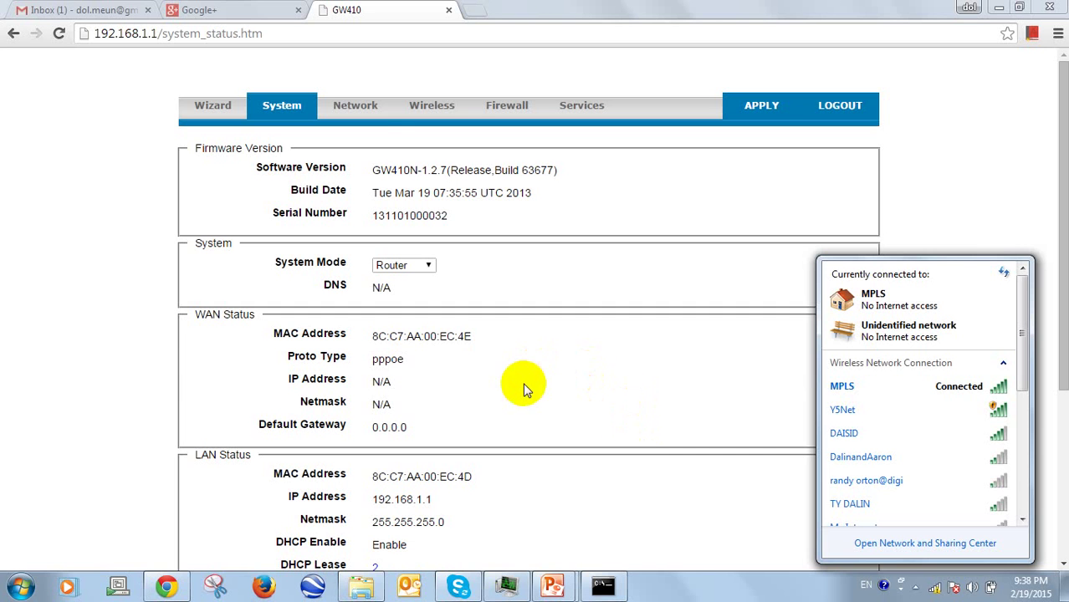
left_click(361, 107)
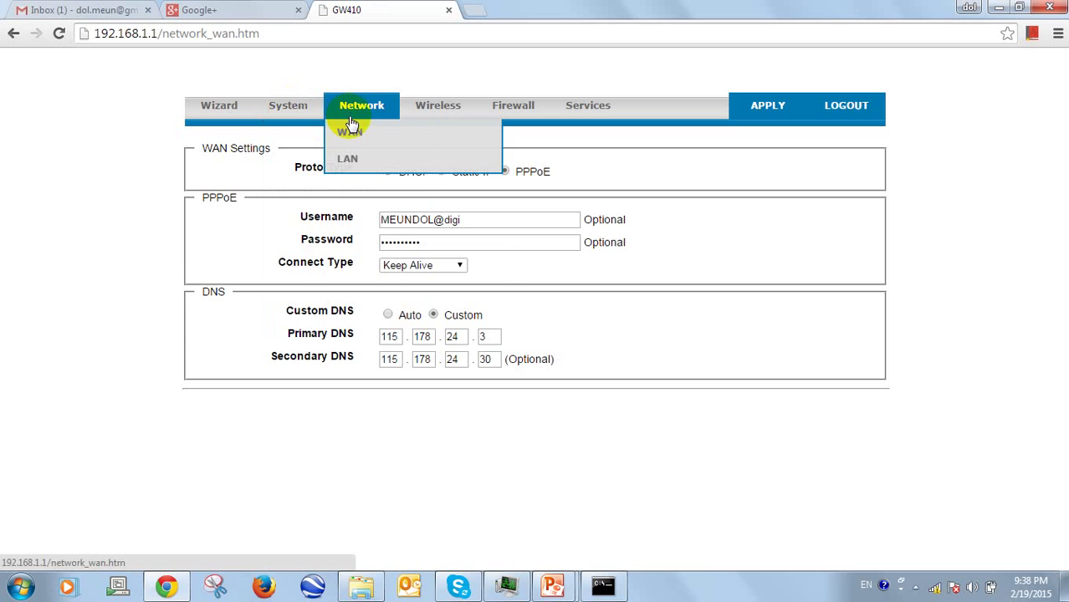
left_click(355, 145)
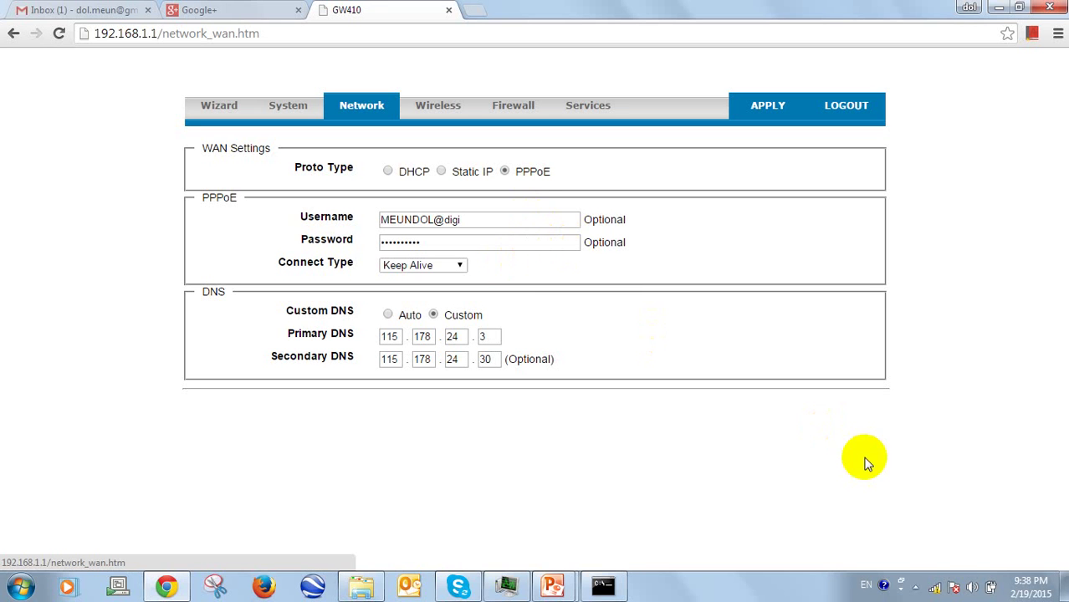
- Open the Network and Sharing Center and go to the computer's network adapter settings
left_click(916, 585)
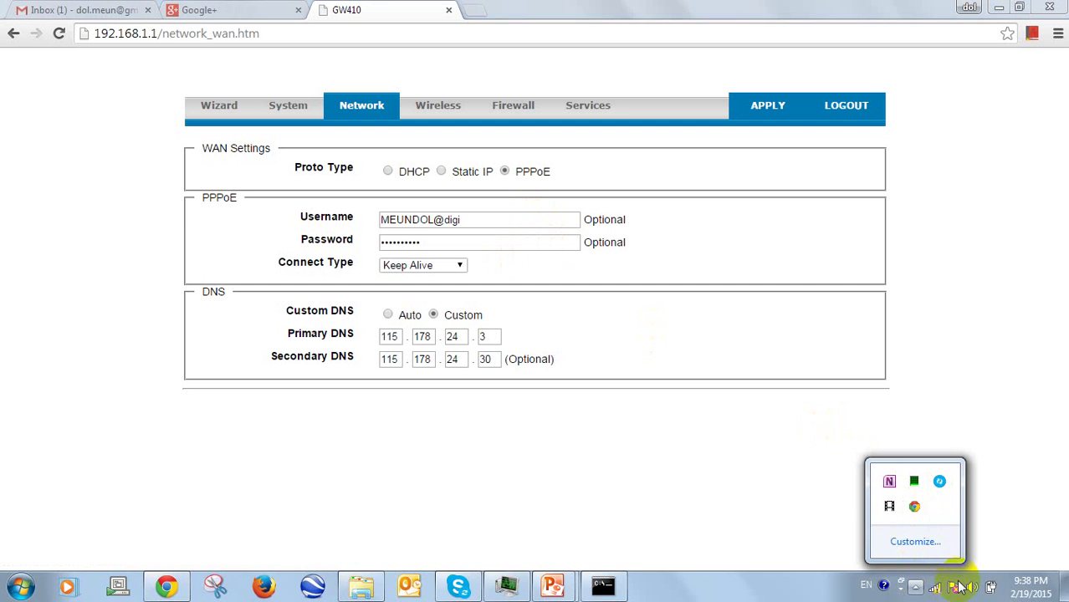
left_click(937, 585)
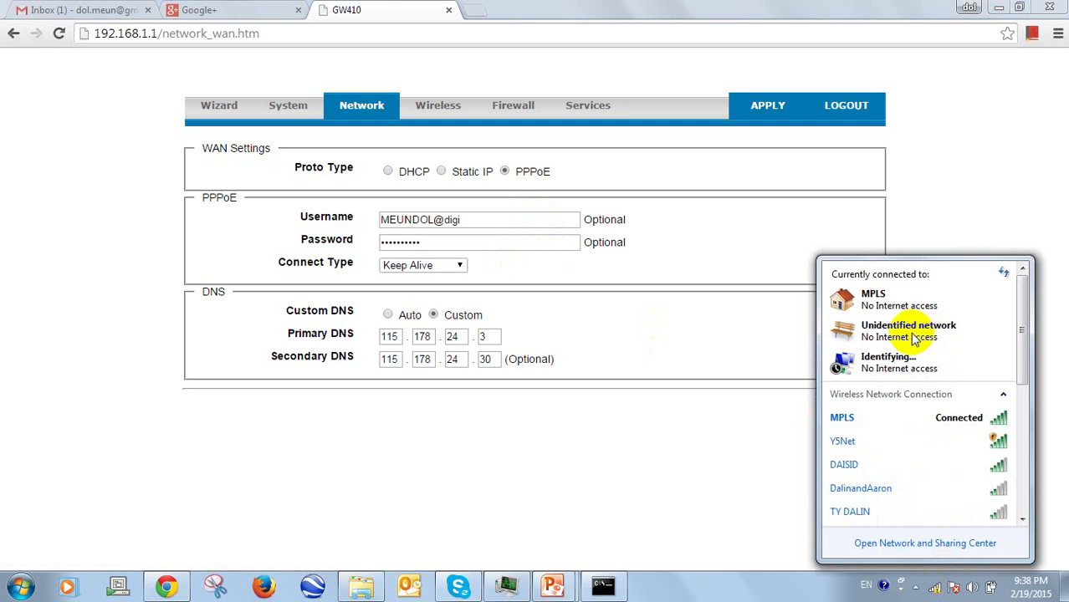
left_click(932, 545)
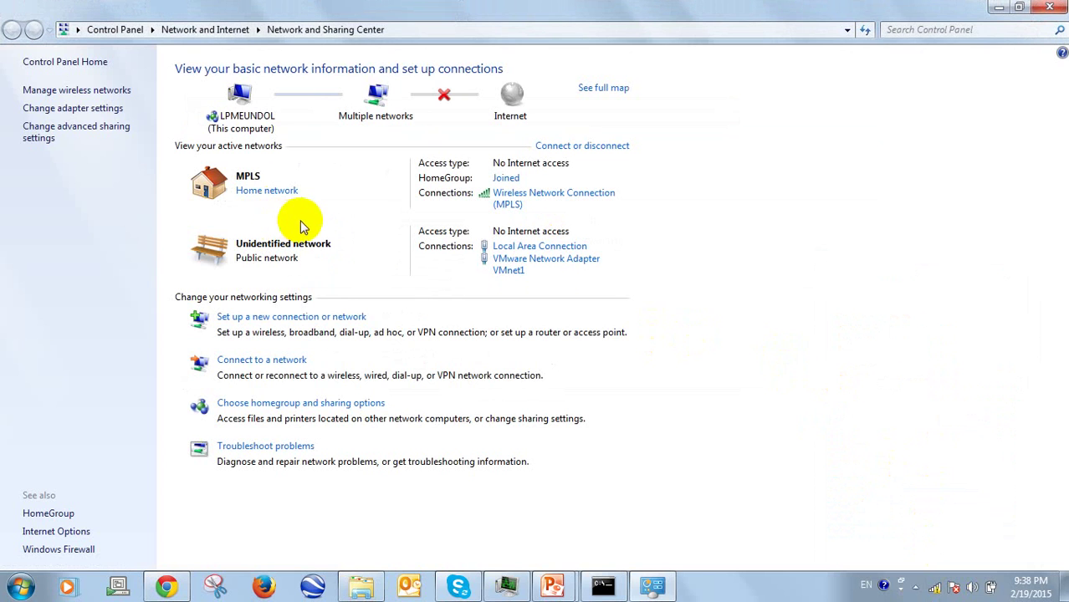
left_click(86, 109)
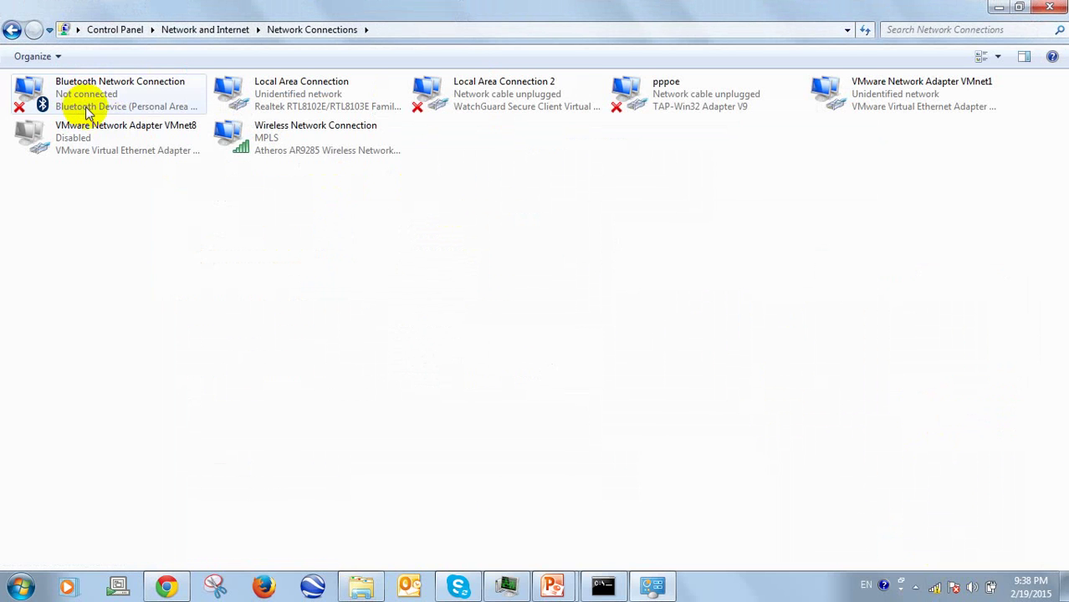
- Examine the available actions and networking properties of the pppoe adapter without changing anything
right_click(651, 96)
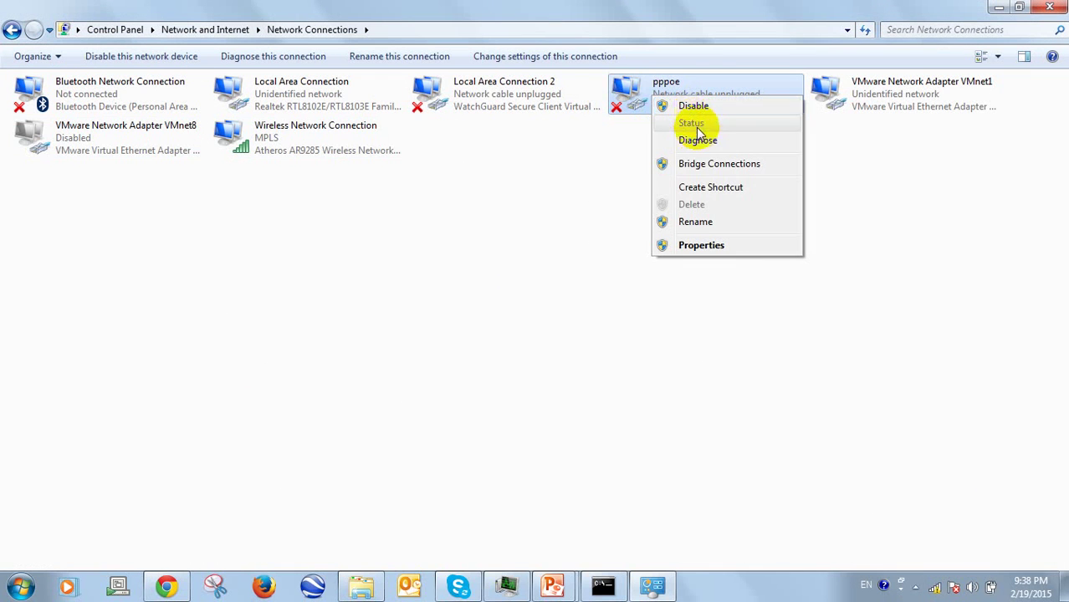
left_click(629, 93)
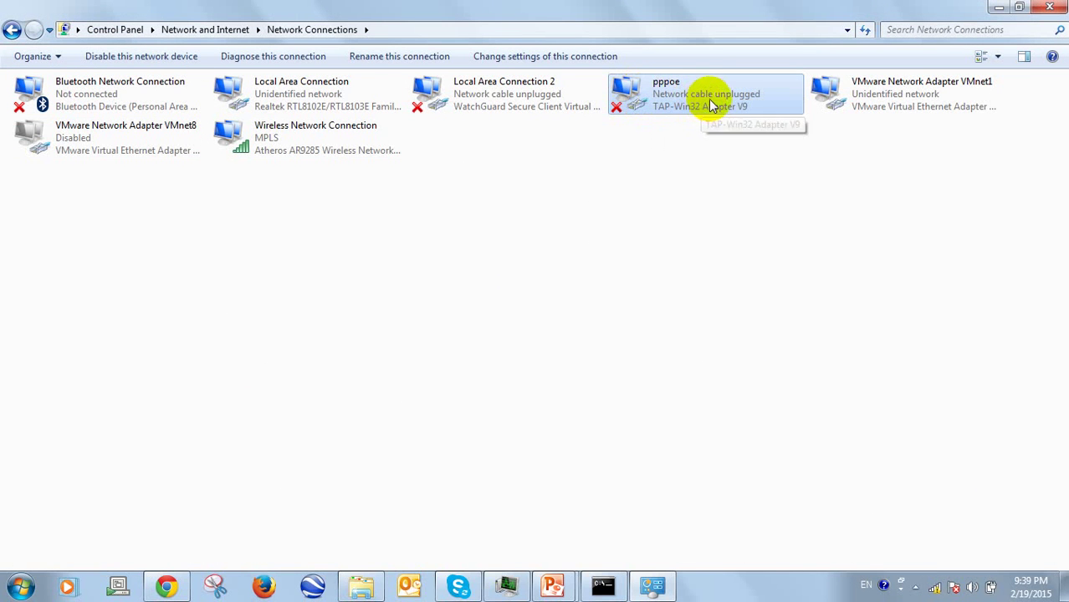
double_click(739, 95)
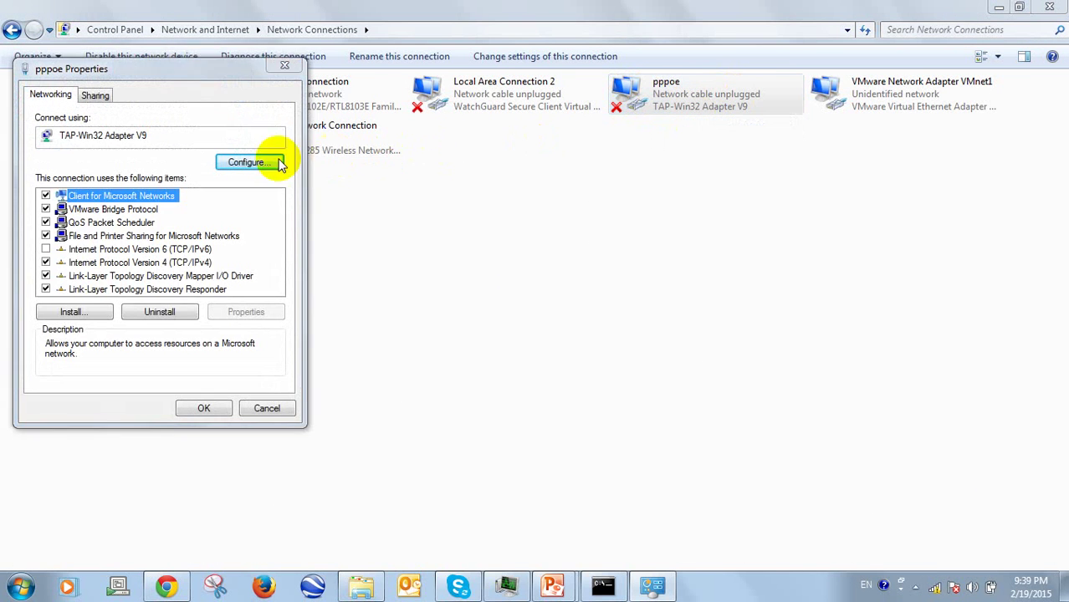
left_click(284, 66)
- Look through the available wireless networks for a PPPoE dial-up connection
left_click(937, 552)
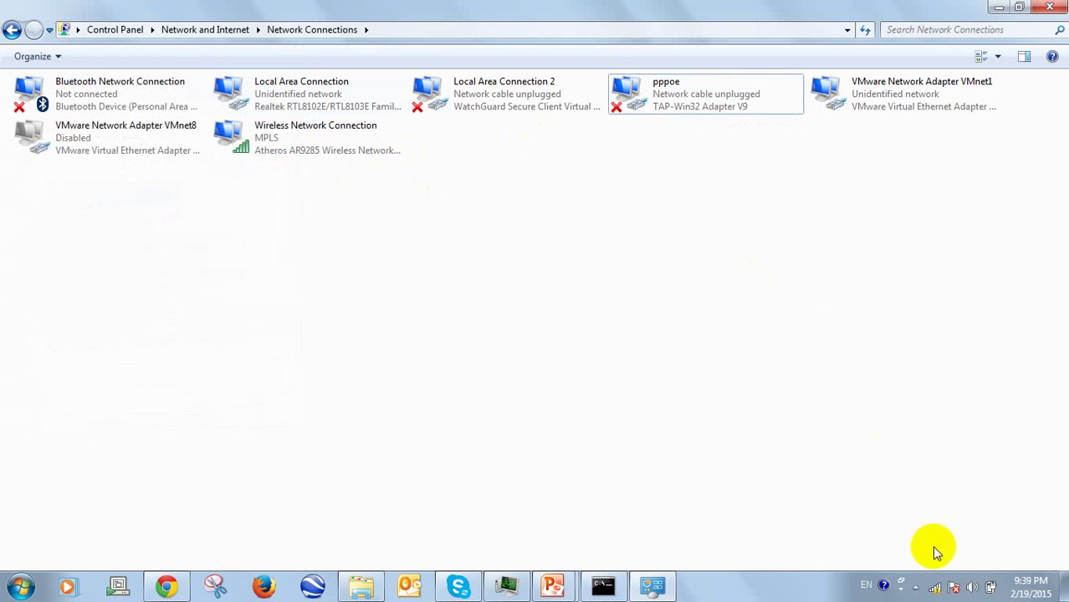
left_click(915, 587)
left_click(934, 587)
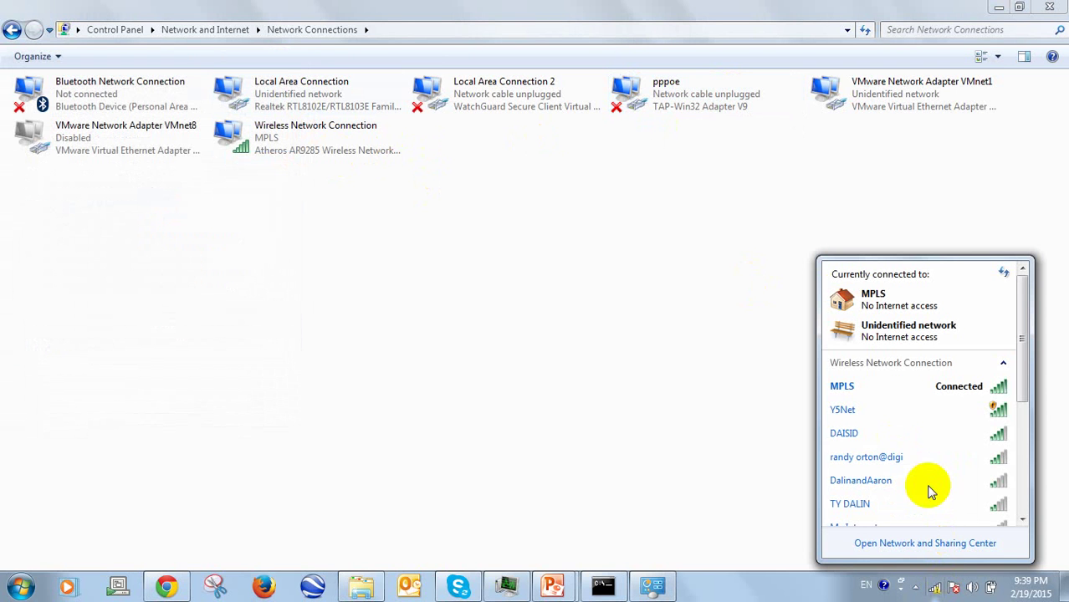
left_click(1003, 364)
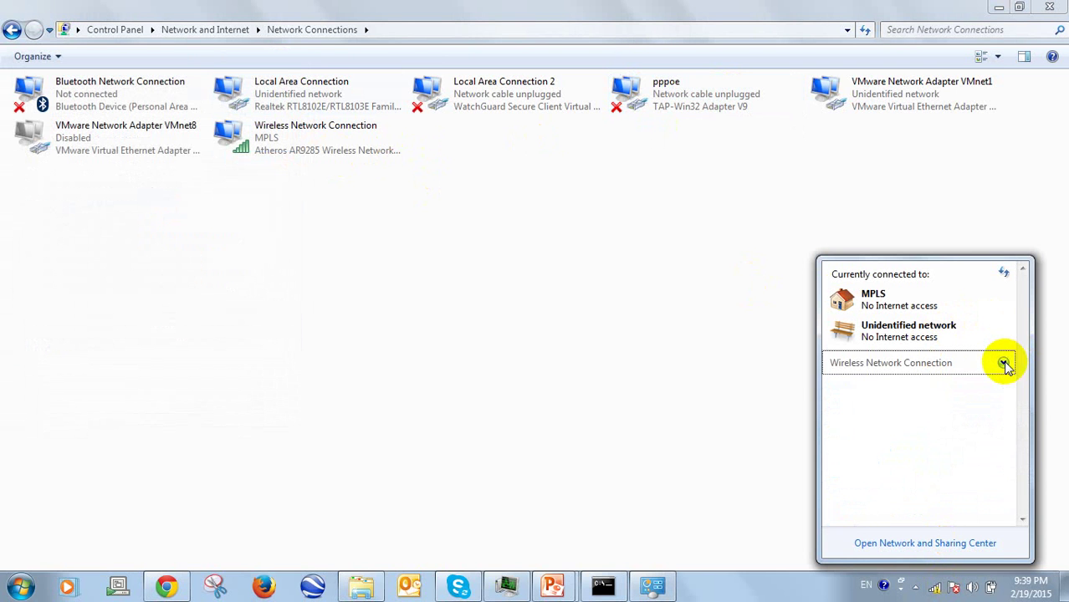
left_click(1004, 364)
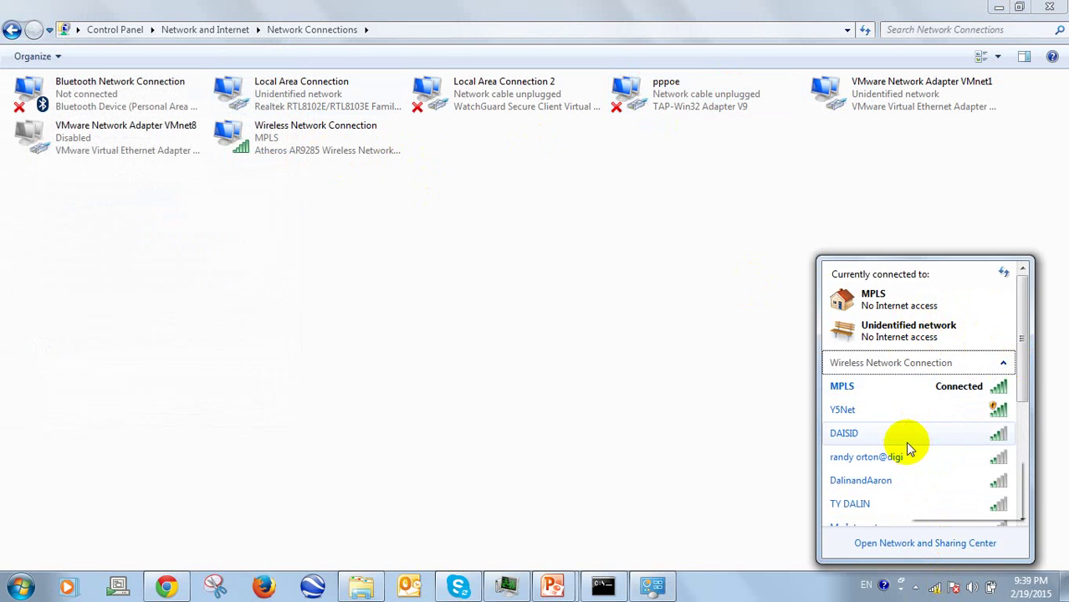
scroll(905, 442, "down", 2)
scroll(907, 439, "down", 3)
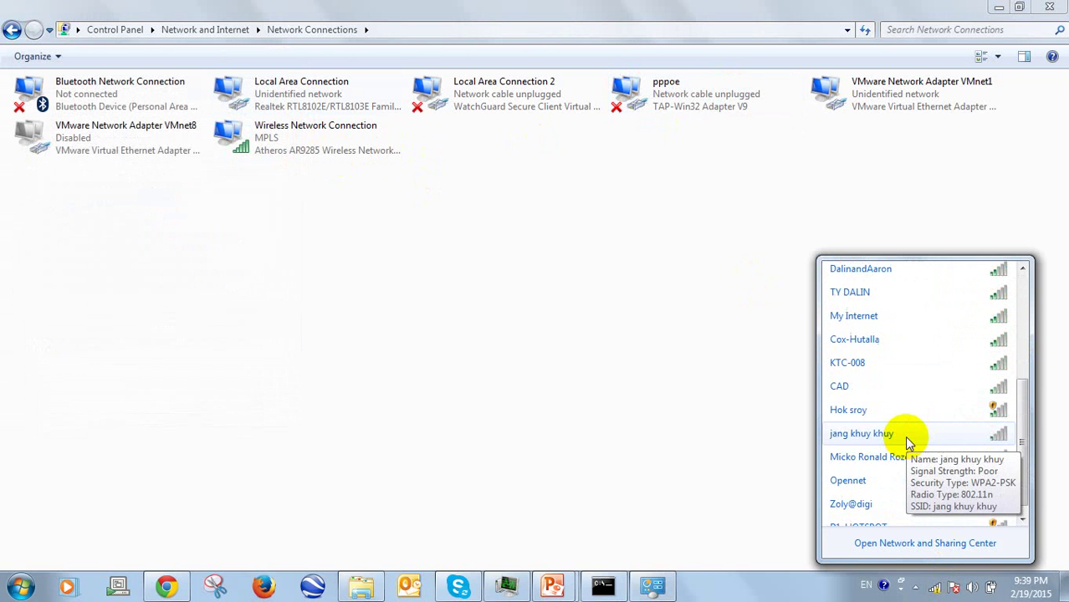
left_click(936, 588)
left_click(937, 588)
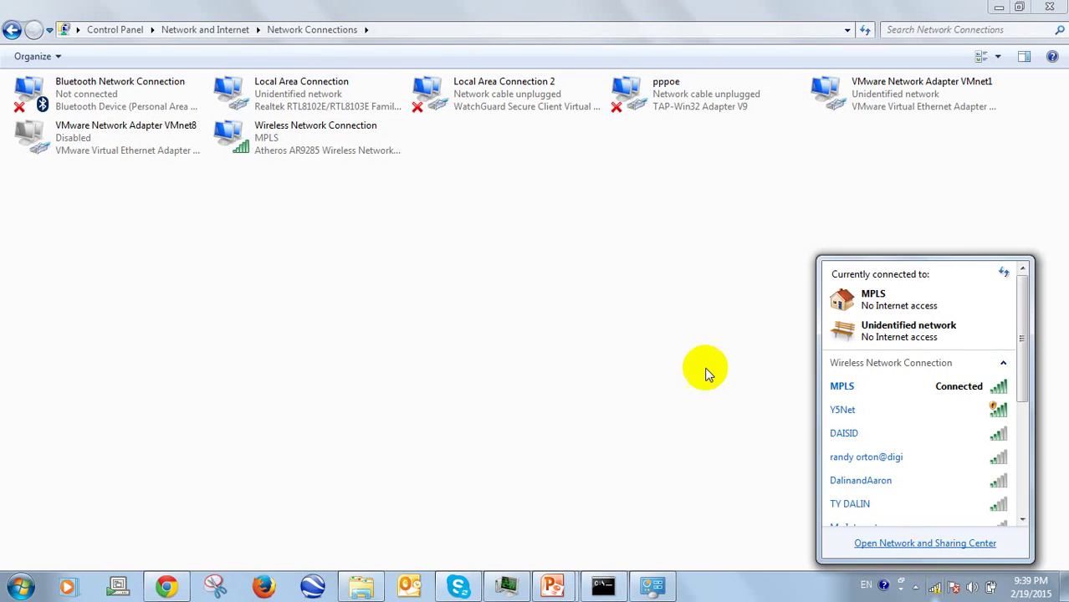
left_click(704, 370)
- Disconnect the computer from the MPLS wireless network
left_click(934, 588)
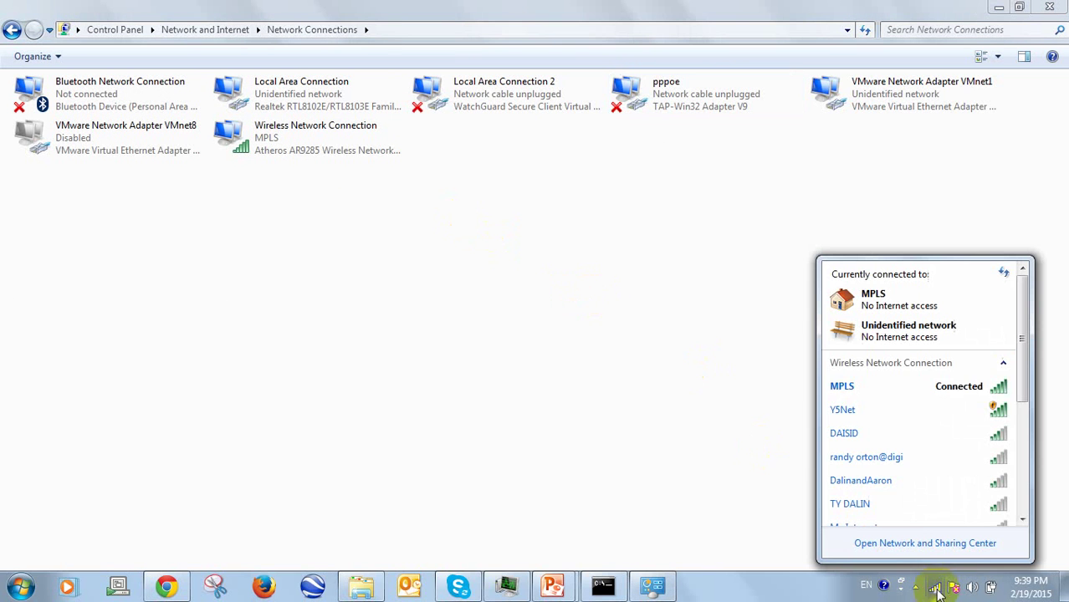
left_click(966, 390)
left_click(975, 408)
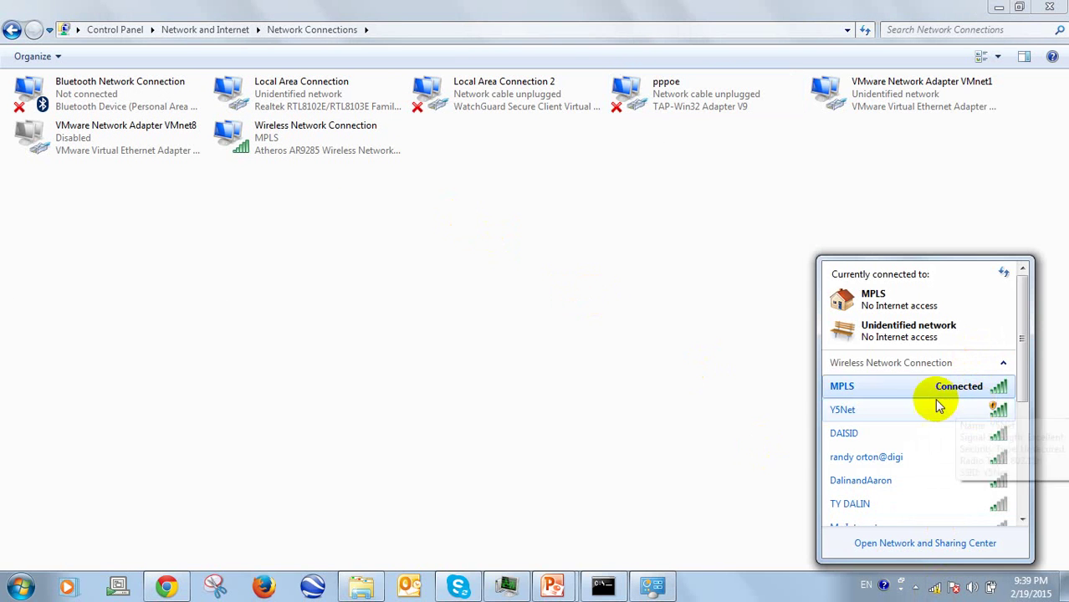
left_click(613, 316)
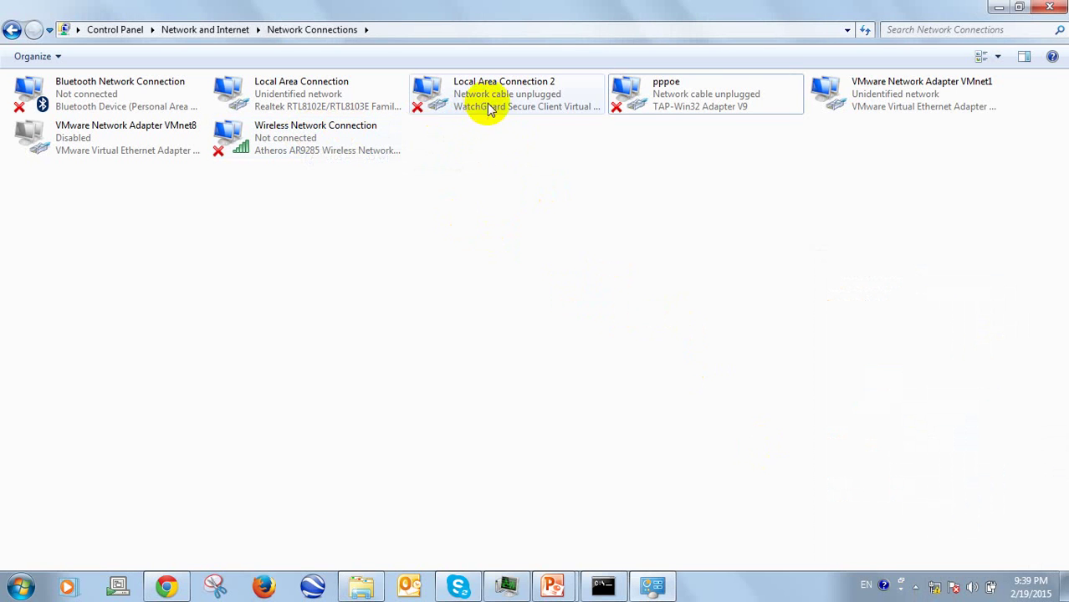
- Recheck the pppoe adapter's actions and properties, and return to the Network and Sharing Center
right_click(690, 102)
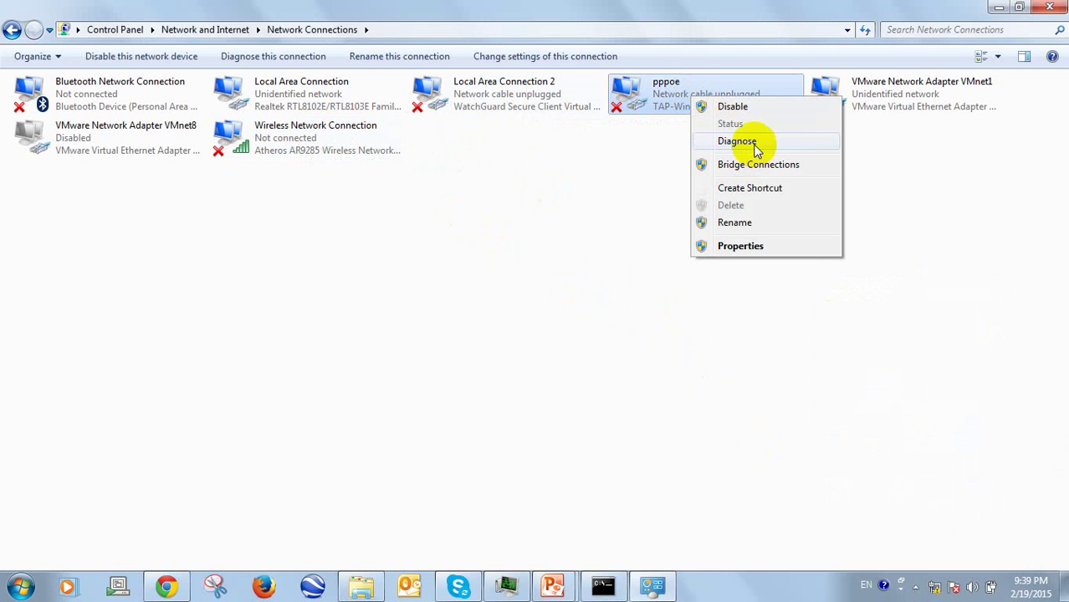
left_click(662, 100)
double_click(663, 103)
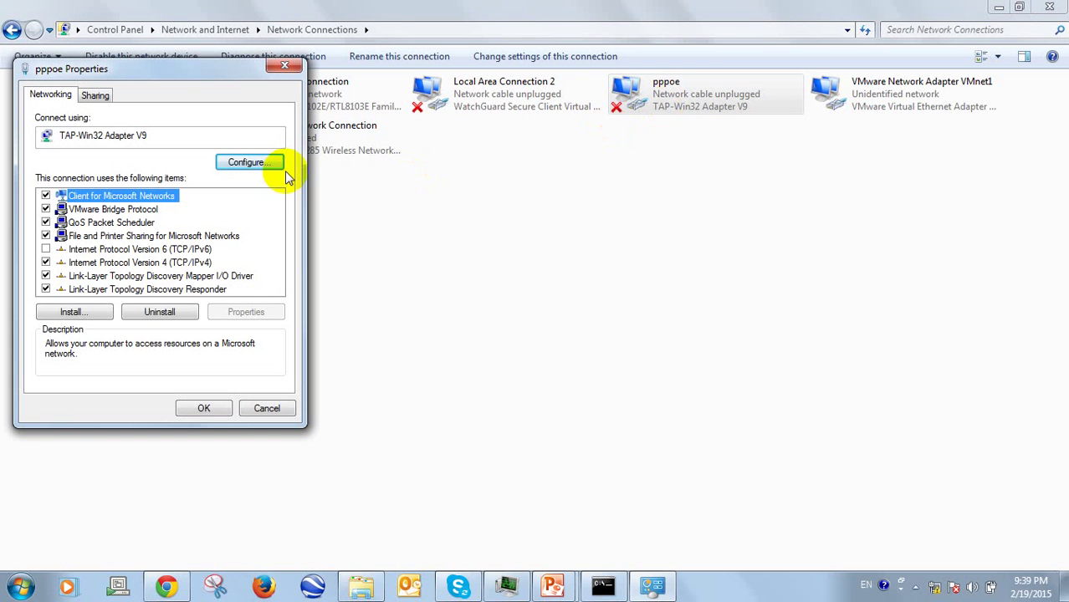
left_click(284, 67)
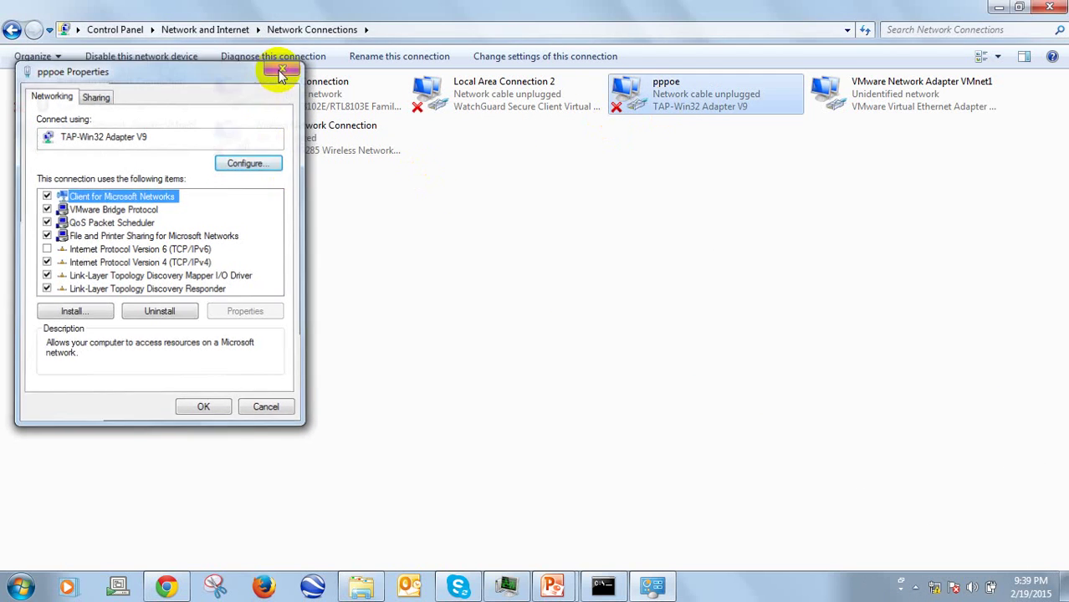
left_click(11, 27)
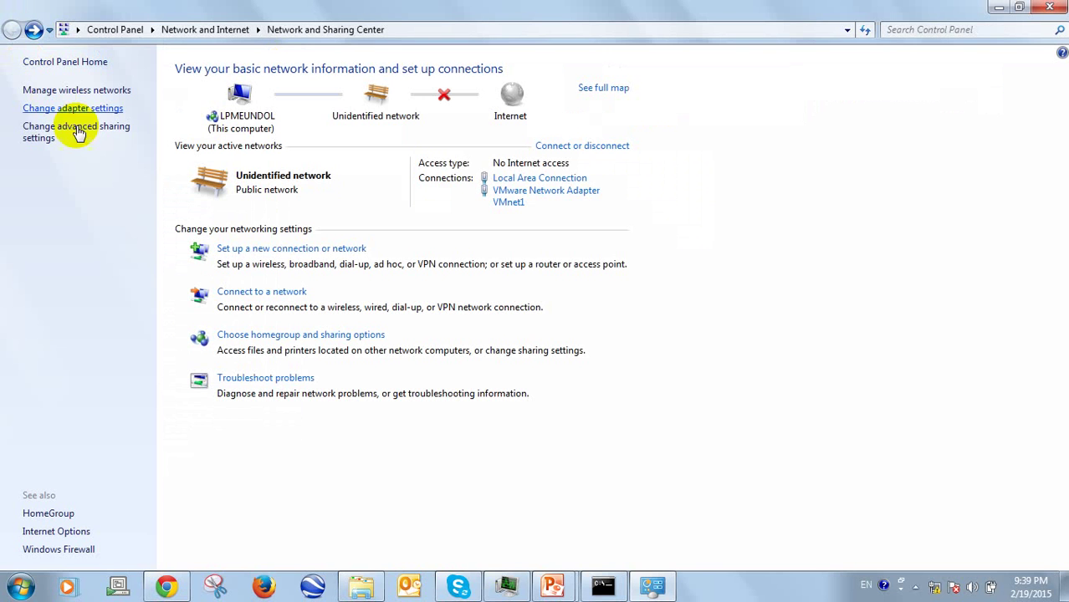
- Start setting up a new broadband (PPPoE) internet connection, skip the connection attempt without credentials, and return to the ISP information form
left_click(301, 249)
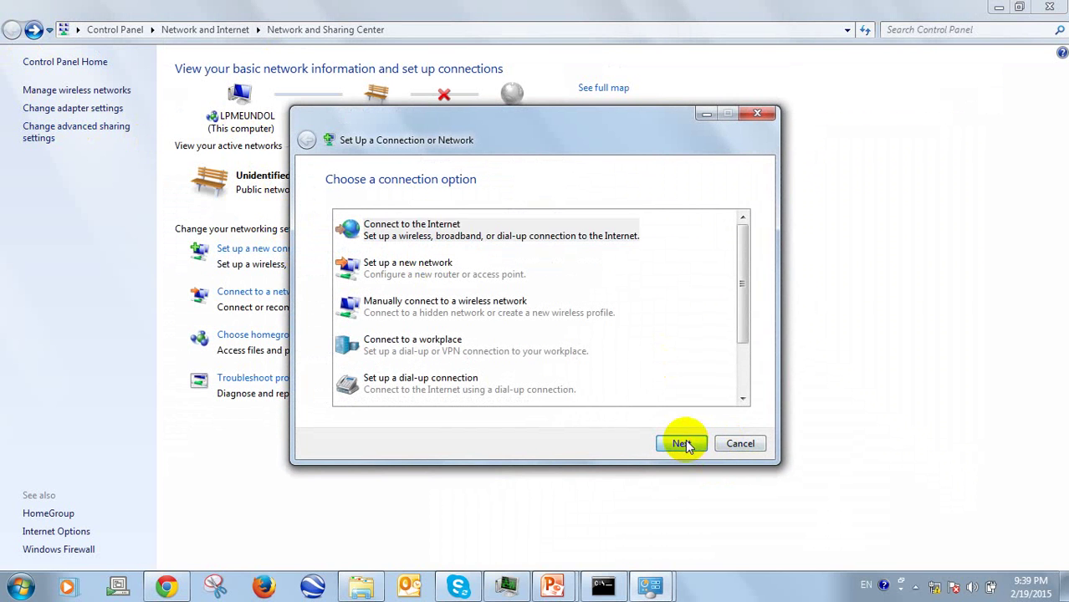
left_click(683, 443)
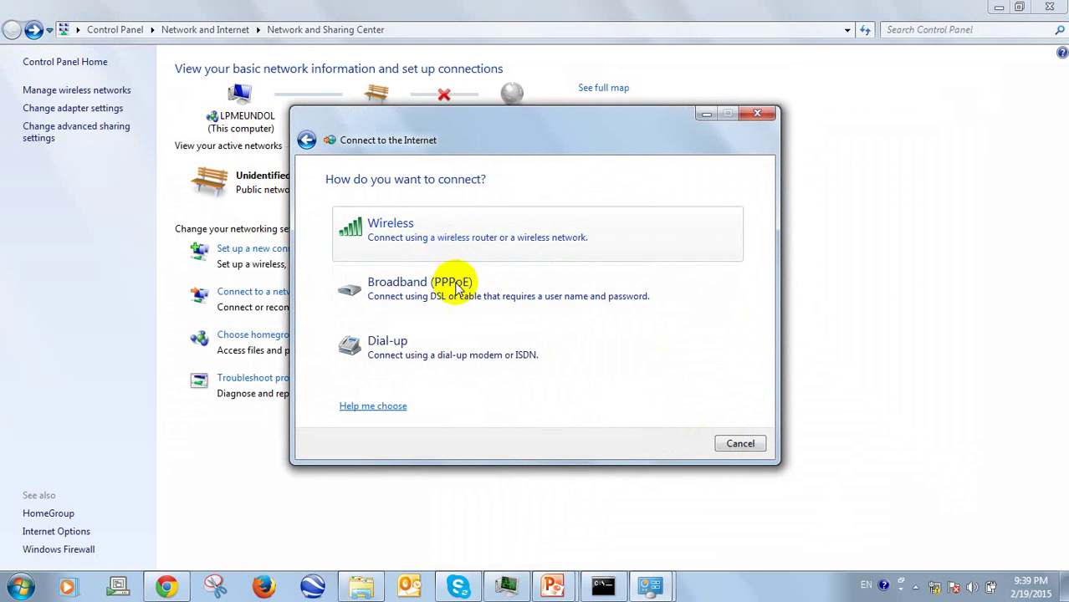
left_click(389, 284)
left_click(661, 442)
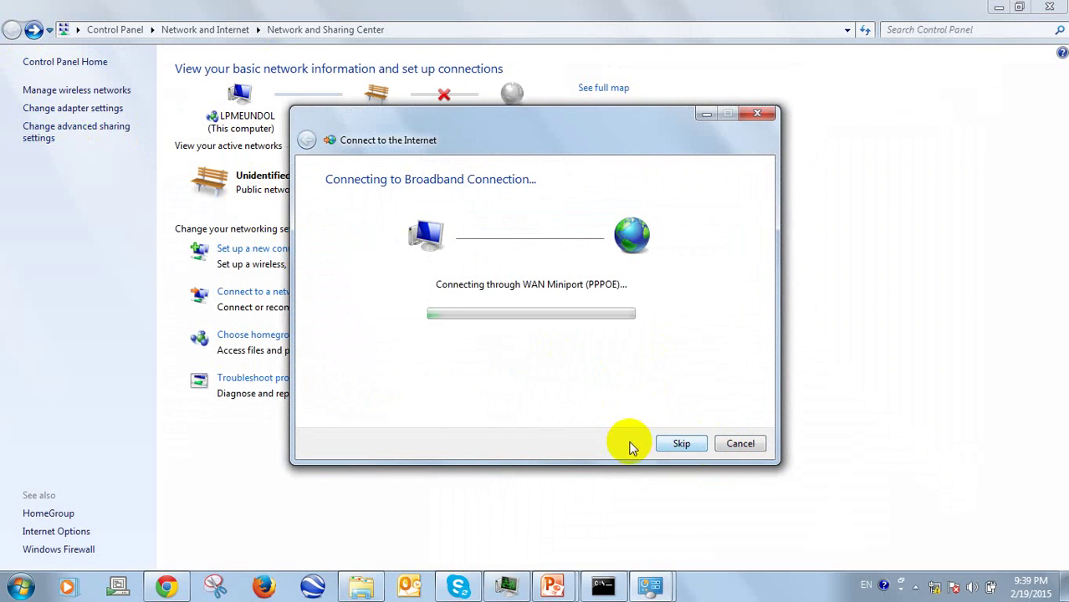
left_click(682, 444)
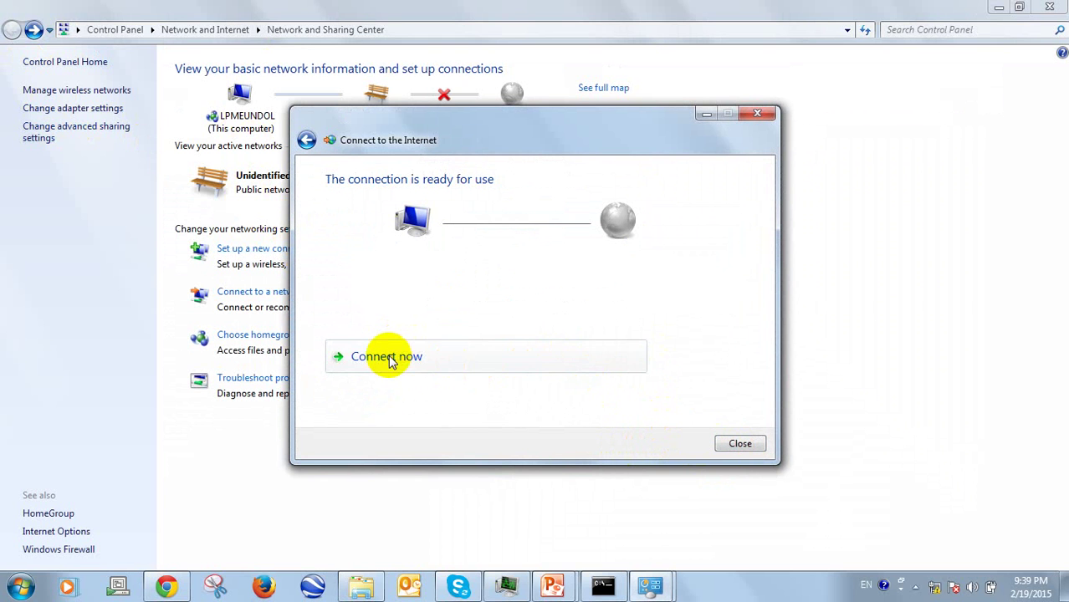
left_click(306, 140)
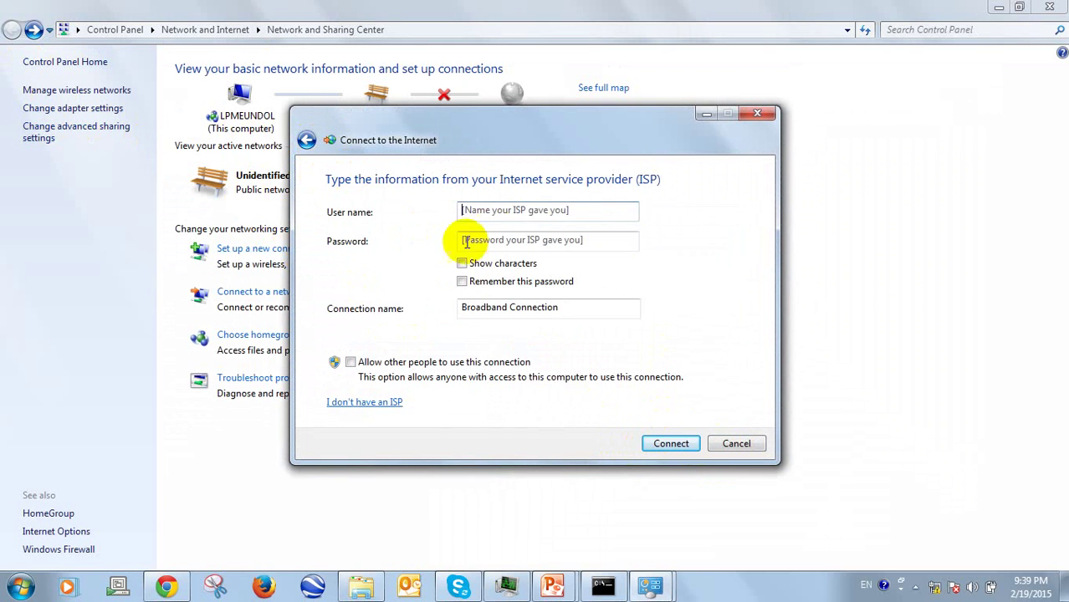
left_click(531, 212)
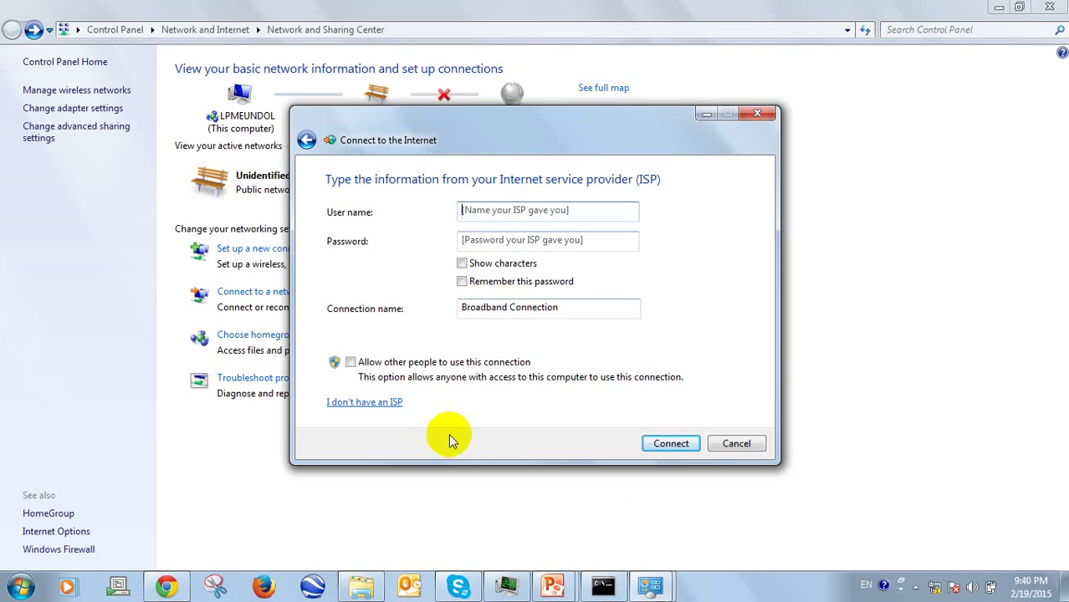
- Reconnect the computer to the MPLS wireless network
left_click(935, 590)
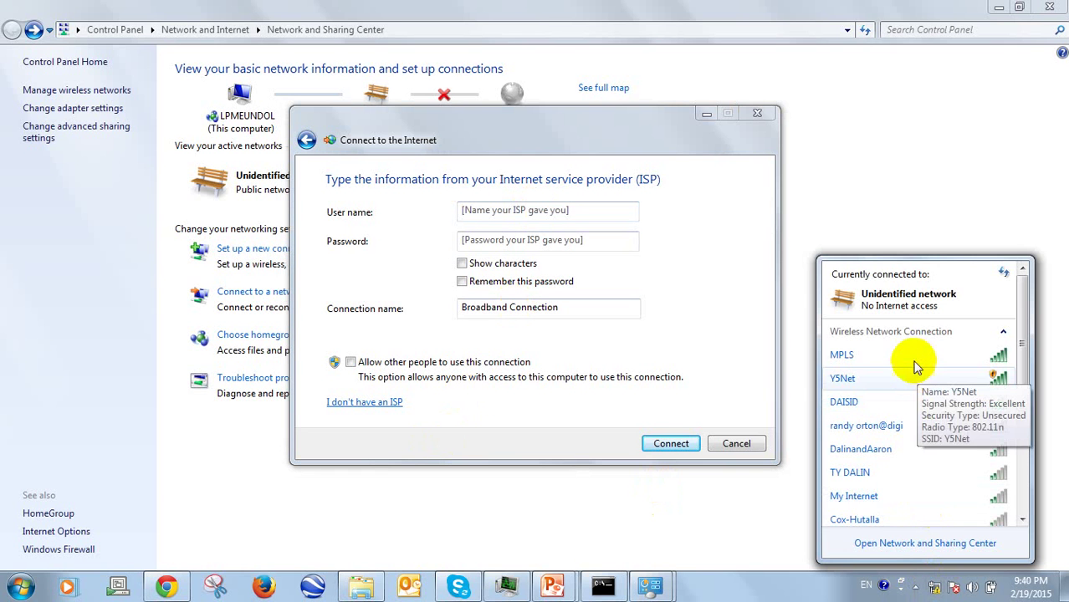
left_click(910, 356)
left_click(989, 381)
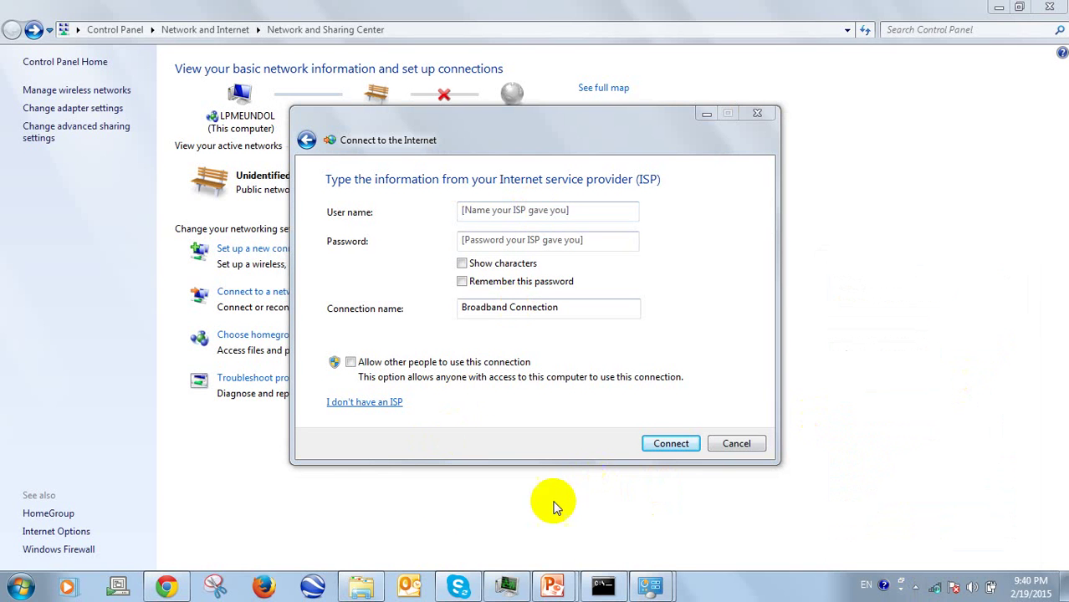
- Copy the PPPoE username from the router's WAN settings into the new connection's user name and name the connection Digi
left_click(170, 588)
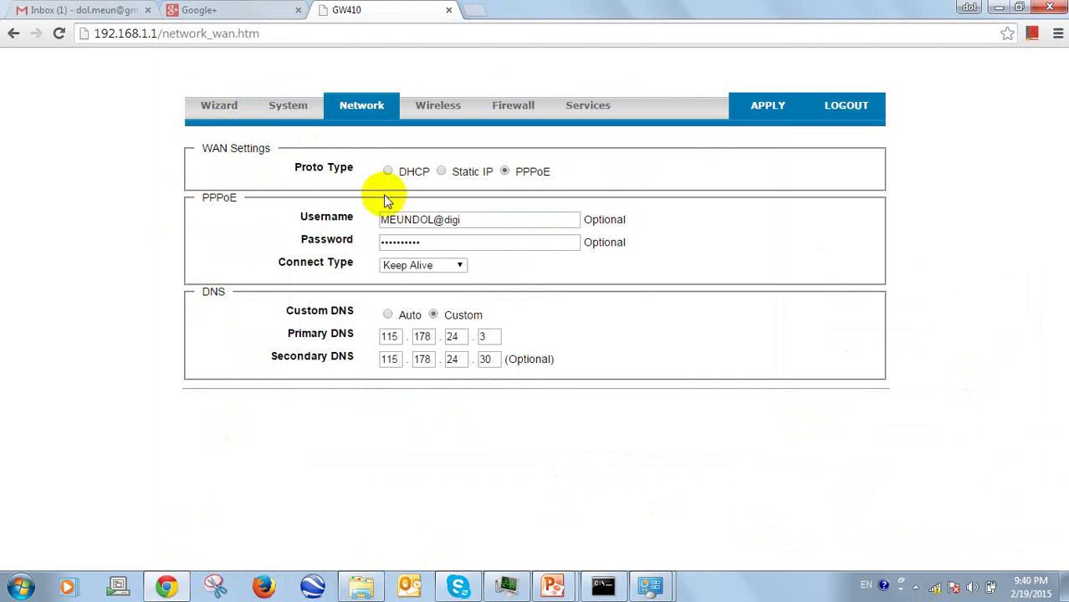
left_click(463, 220)
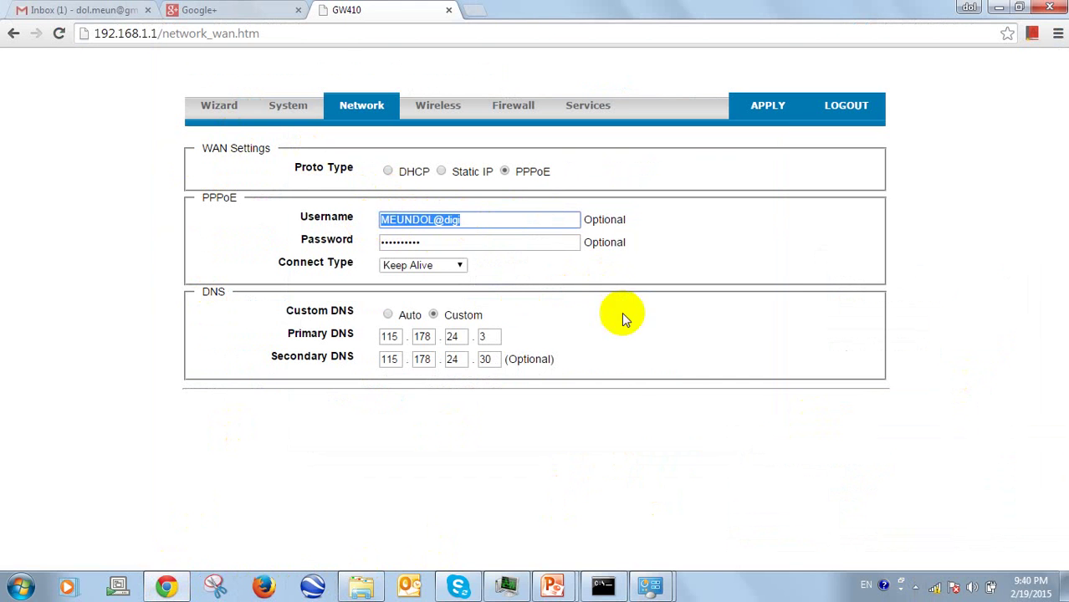
mouse_move(669, 577)
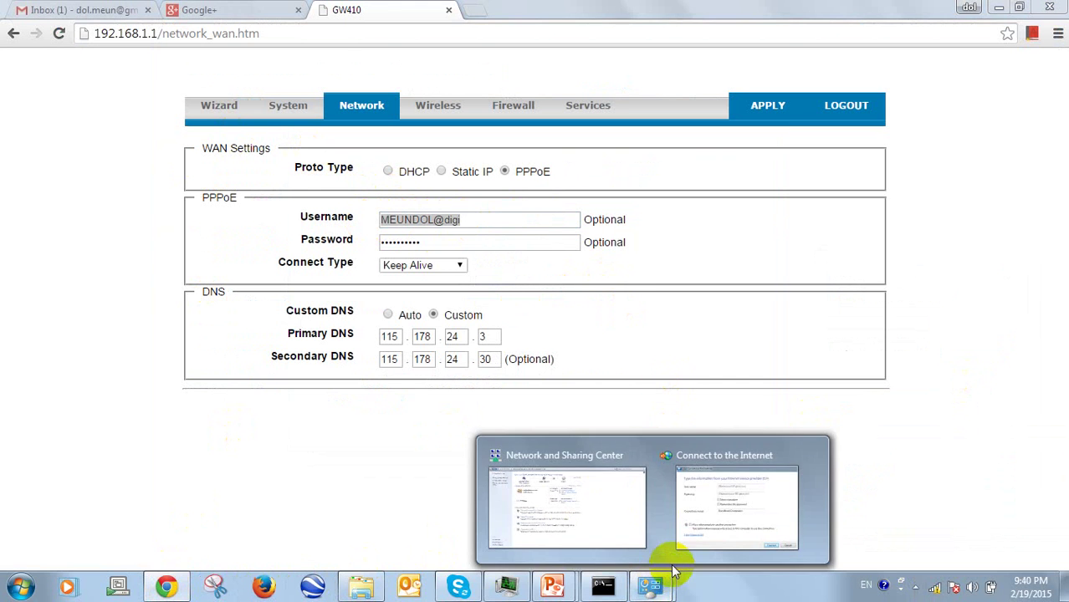
left_click(689, 460)
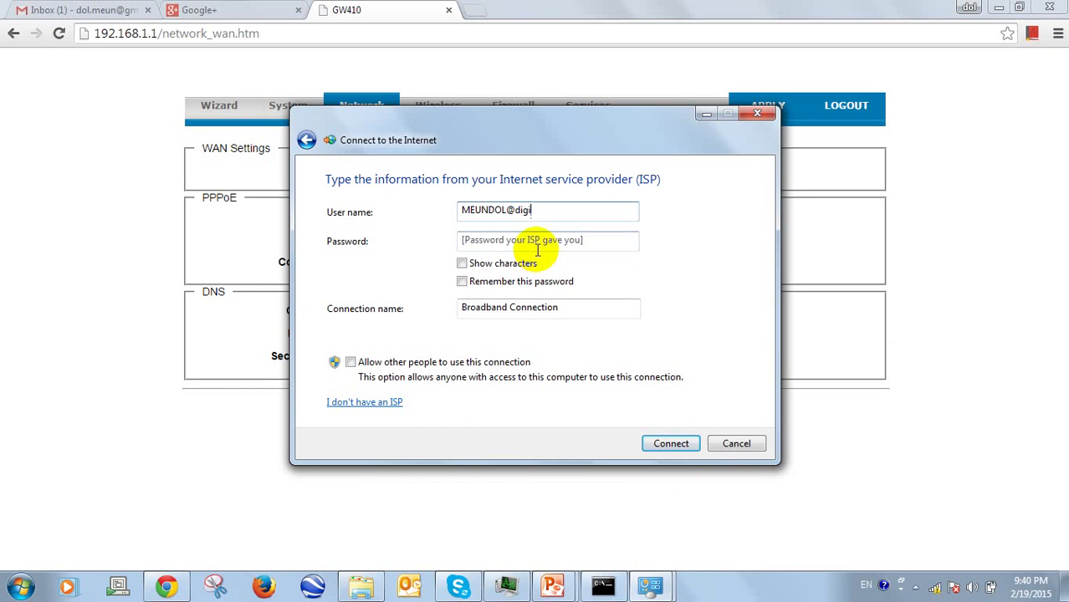
left_click_drag(575, 307, 434, 305)
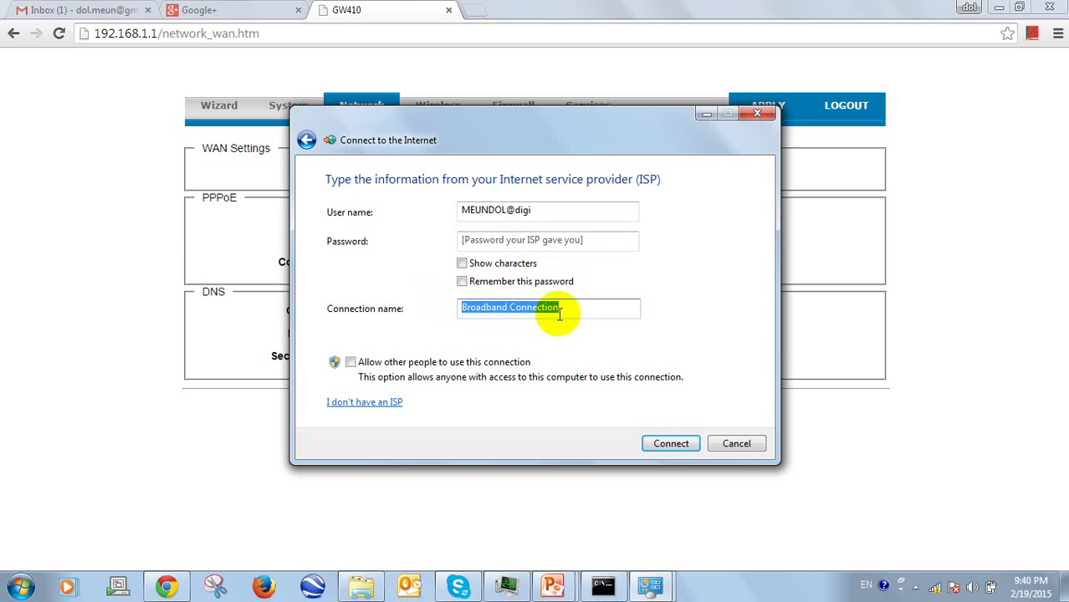
type("Digi")
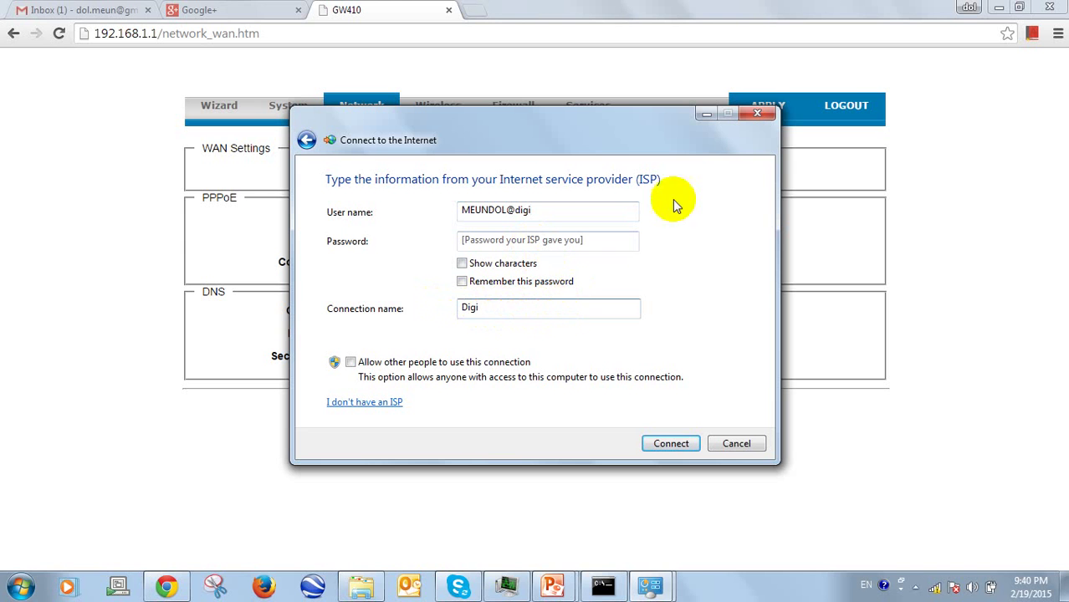
- Minimize the browser and Network and Sharing Center, end the slide show, and minimize the presentation to reach the desktop
left_click(998, 7)
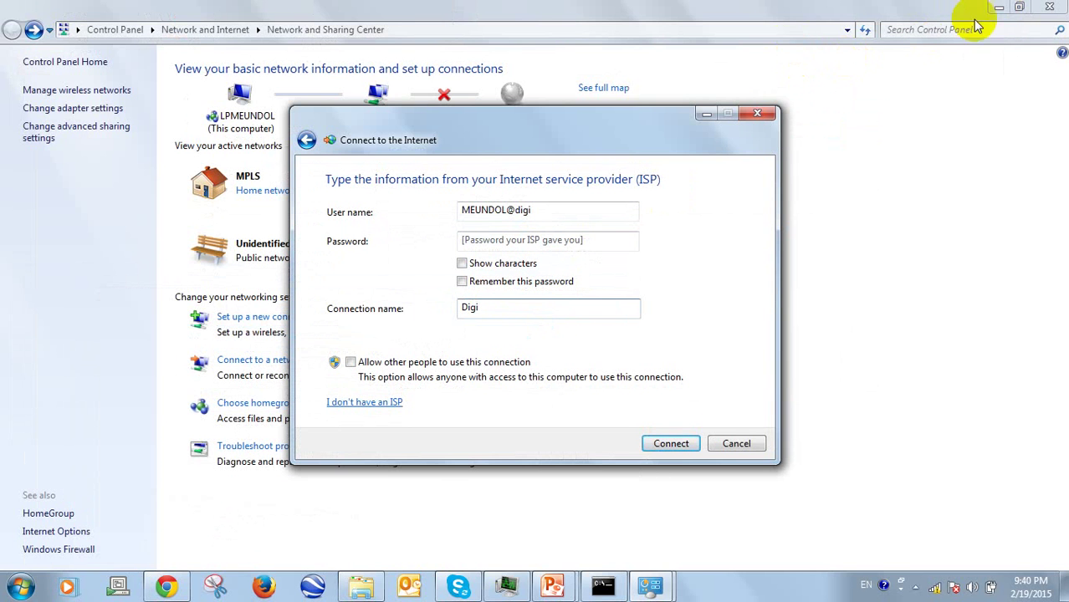
left_click(1000, 8)
left_click(999, 8)
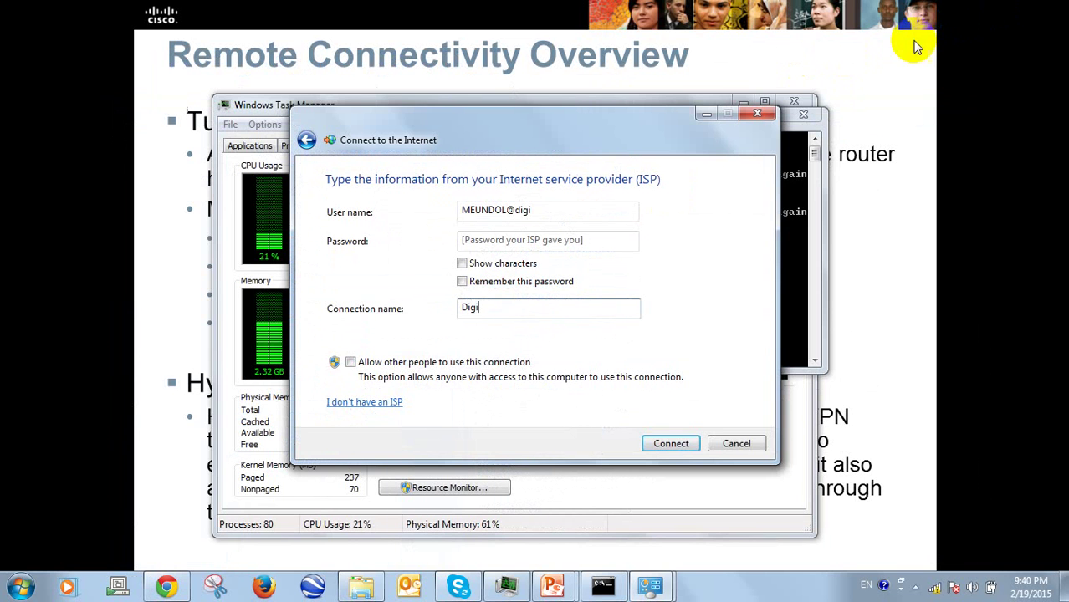
left_click(874, 48)
key("Escape")
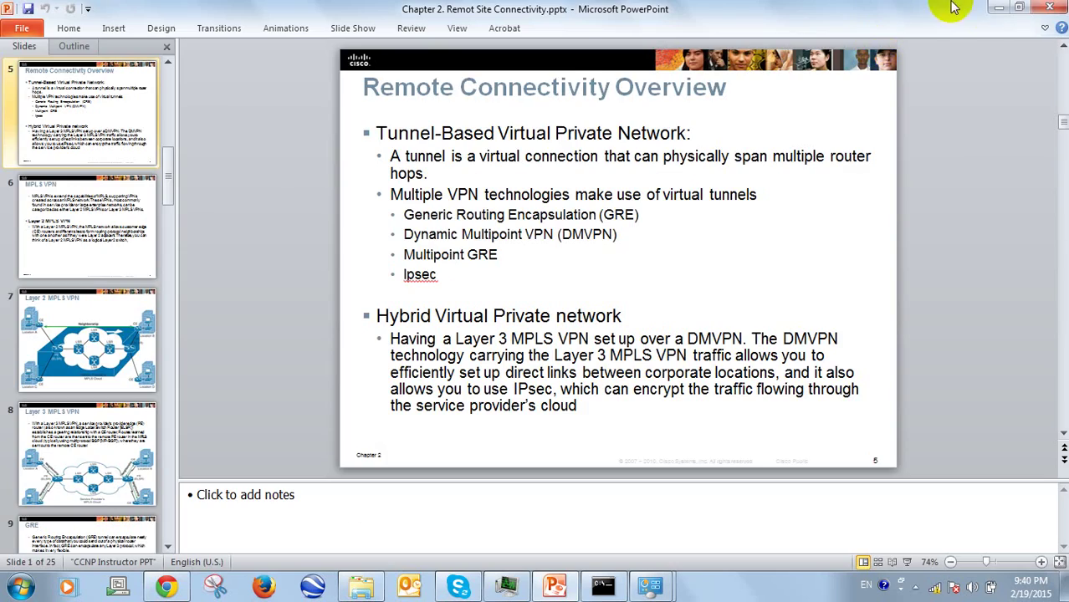
left_click(987, 8)
left_click(990, 10)
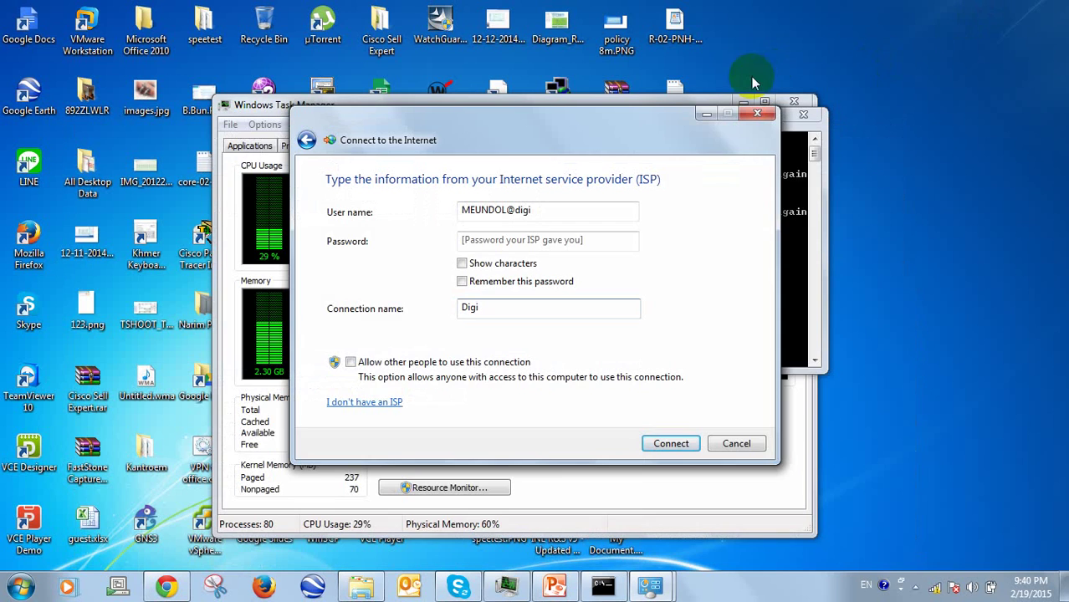
- Minimize Task Manager, move the connection wizard aside, and close the Command Prompt to uncover the desktop files
left_click(747, 101)
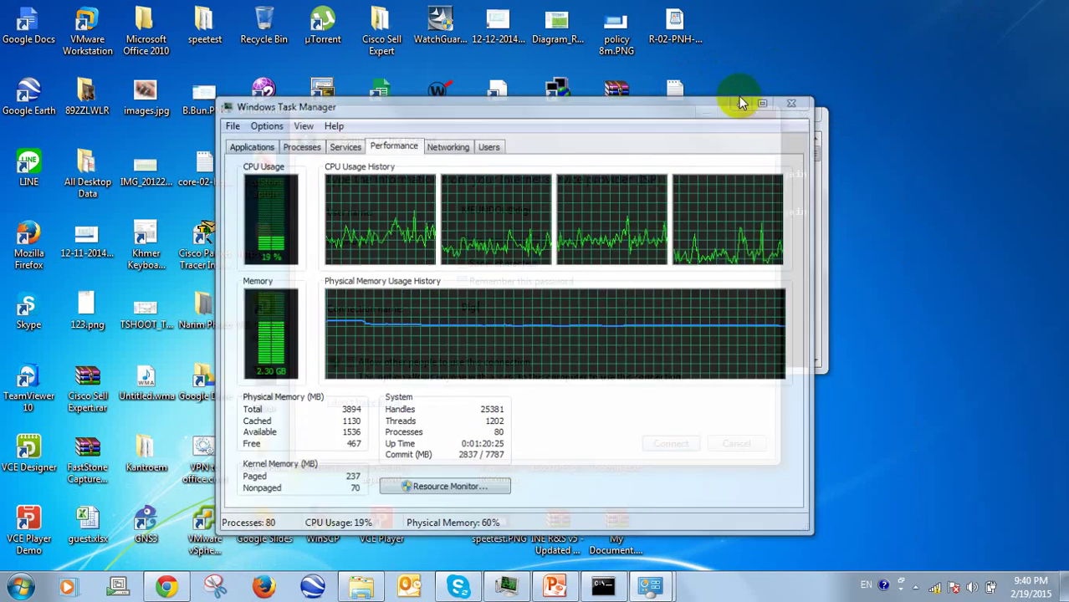
left_click(742, 100)
left_click_drag(675, 124, 956, 177)
left_click(802, 116)
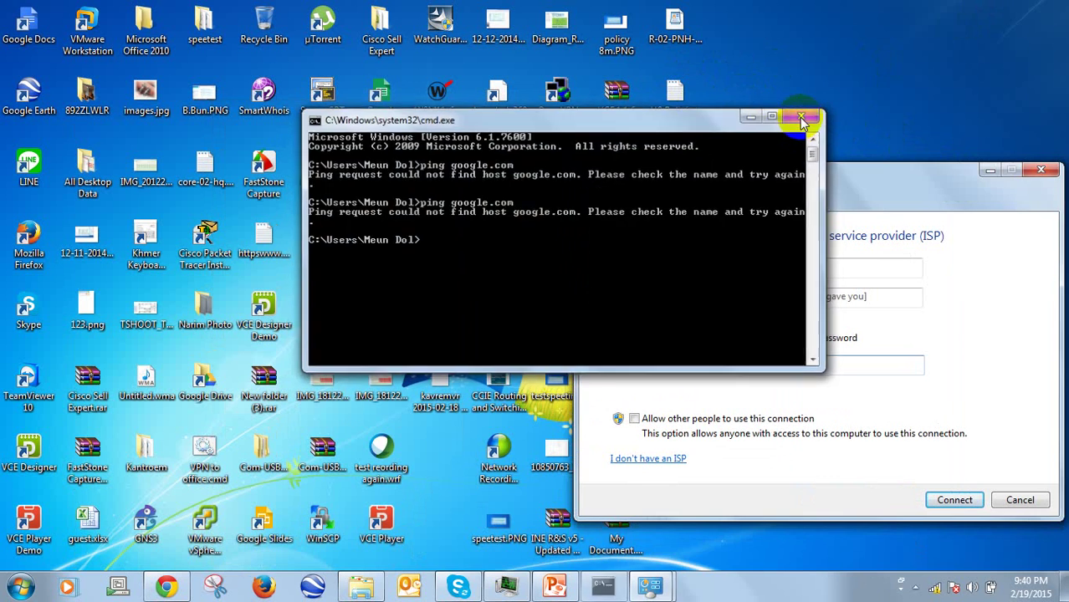
- Enter the account password from U&P digi.txt in the connection's password field, show its characters, and connect
double_click(675, 94)
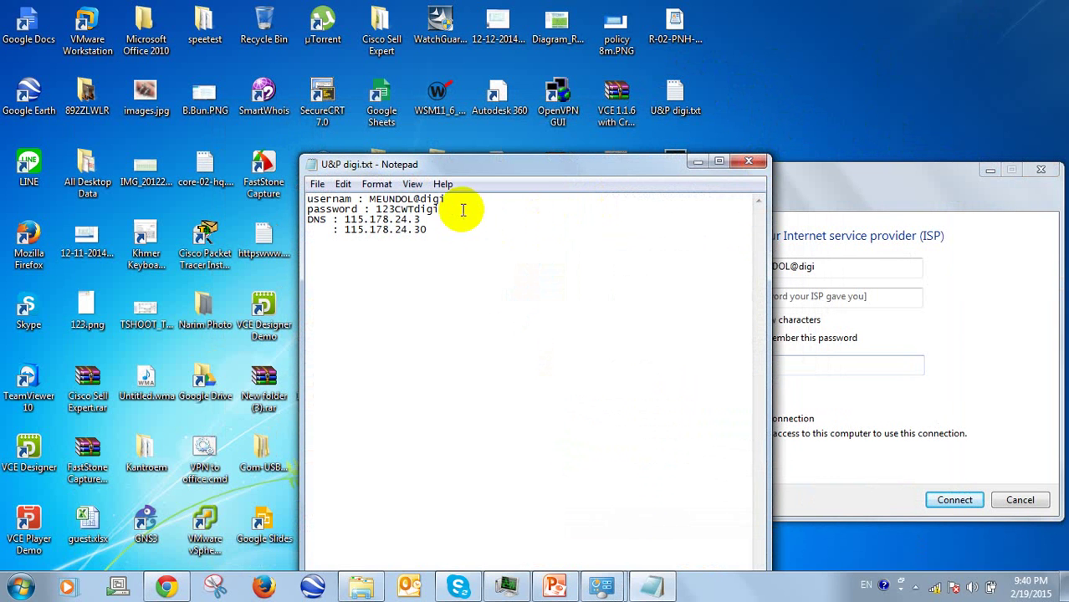
left_click_drag(439, 209, 379, 211)
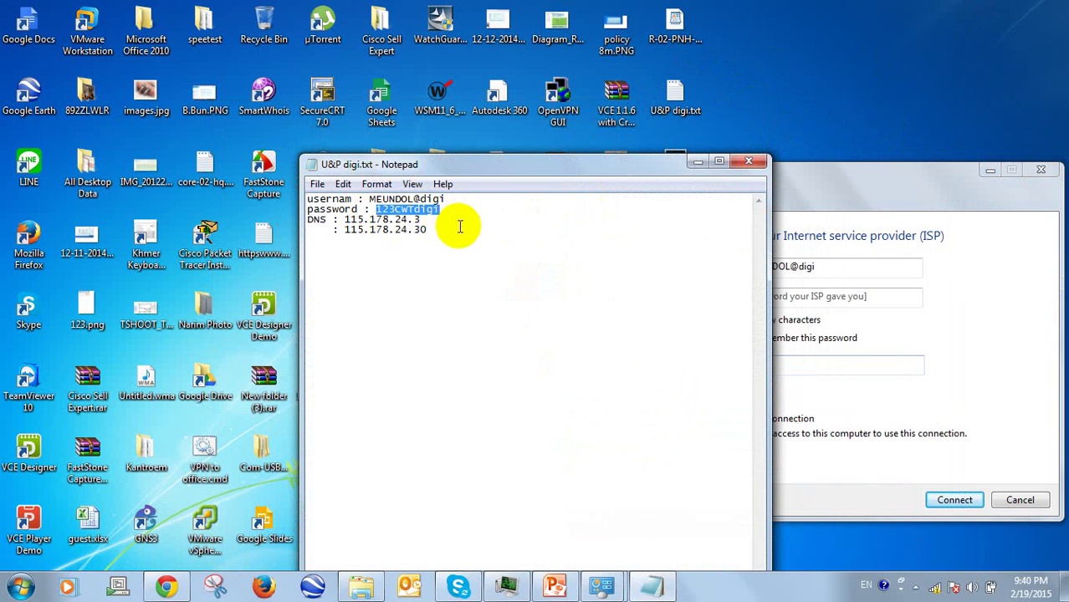
left_click(835, 302)
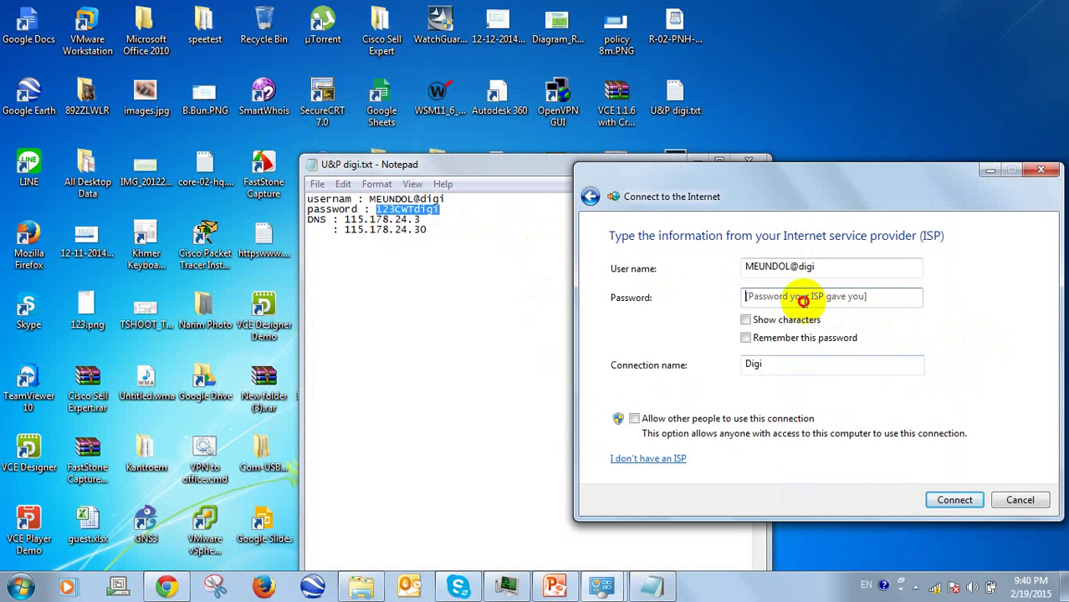
left_click(803, 302)
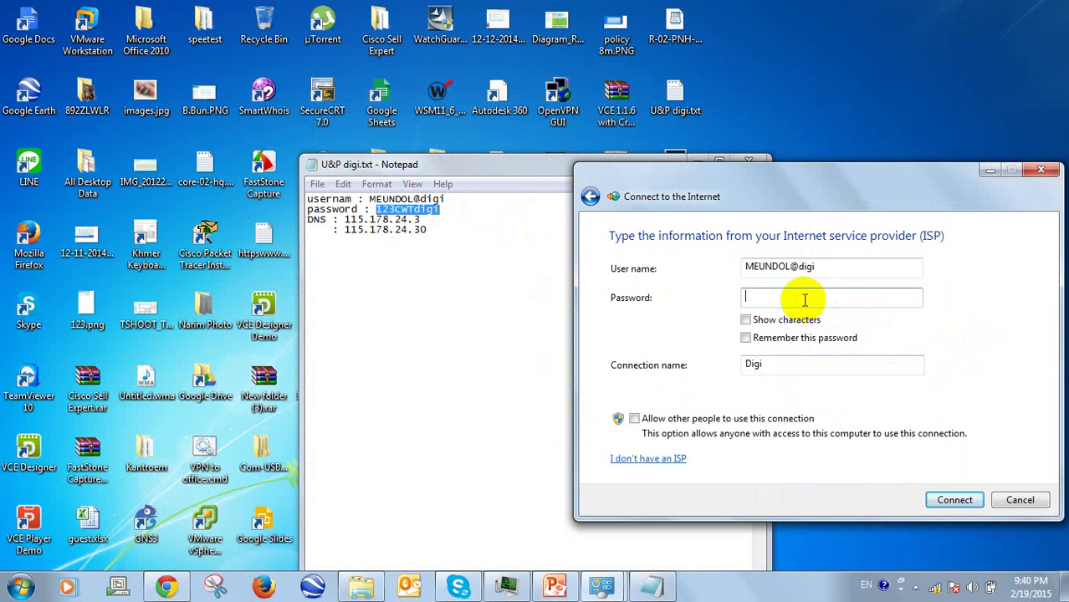
left_click(745, 320)
left_click(956, 500)
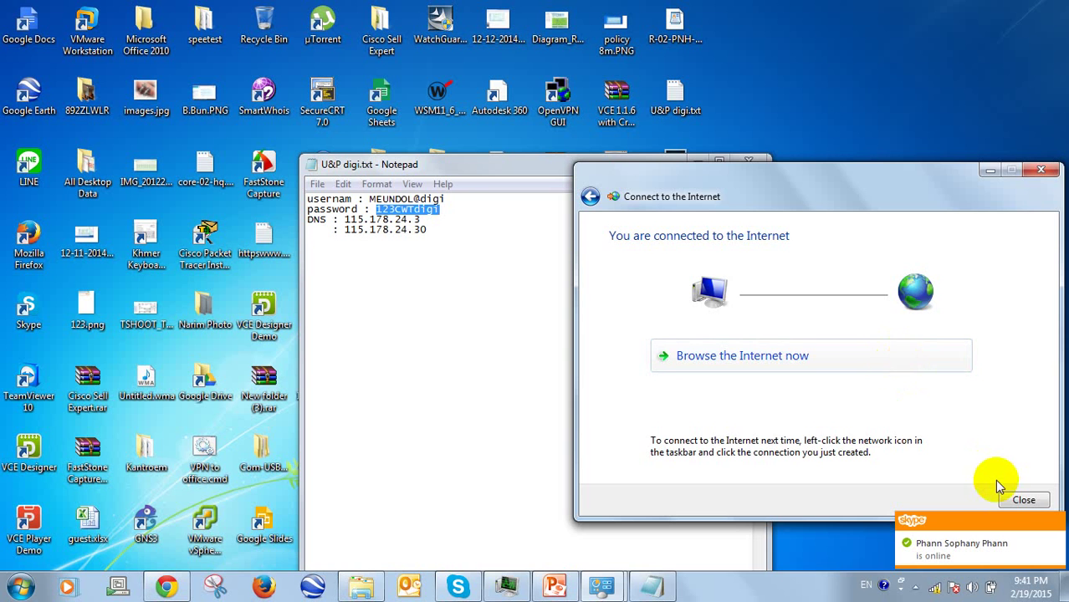
- Close the connection wizard and check the status of the Digi connection among the current network connections
left_click(1023, 500)
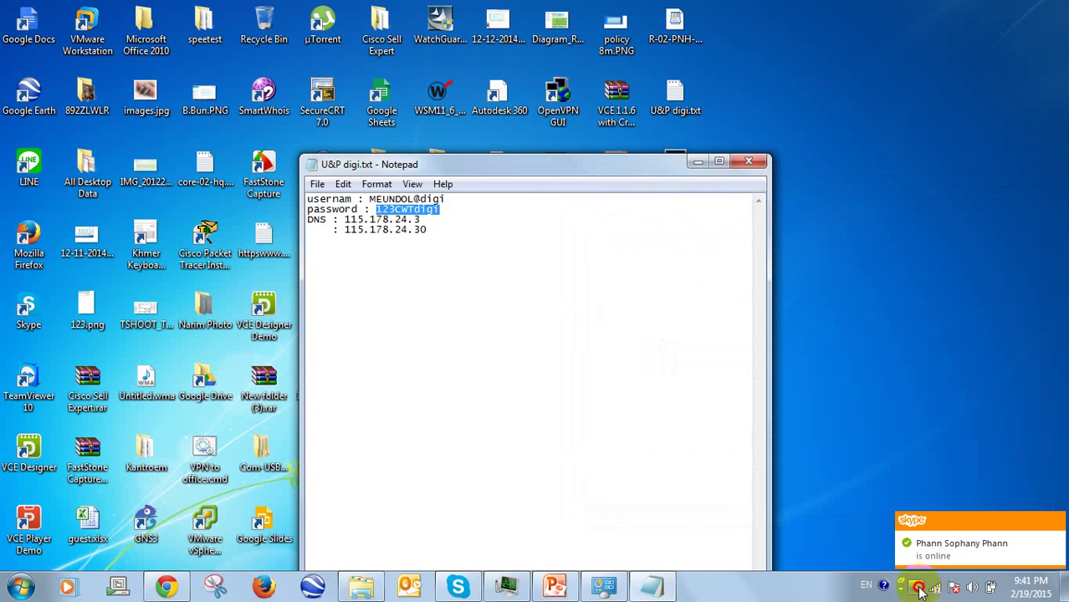
left_click(917, 588)
left_click(934, 589)
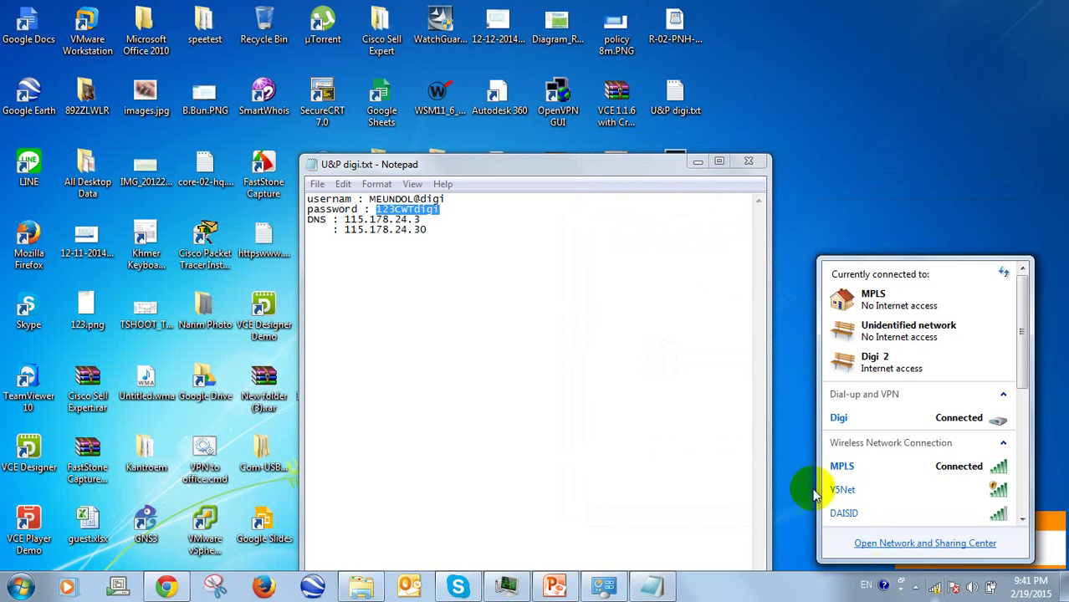
left_click(789, 419)
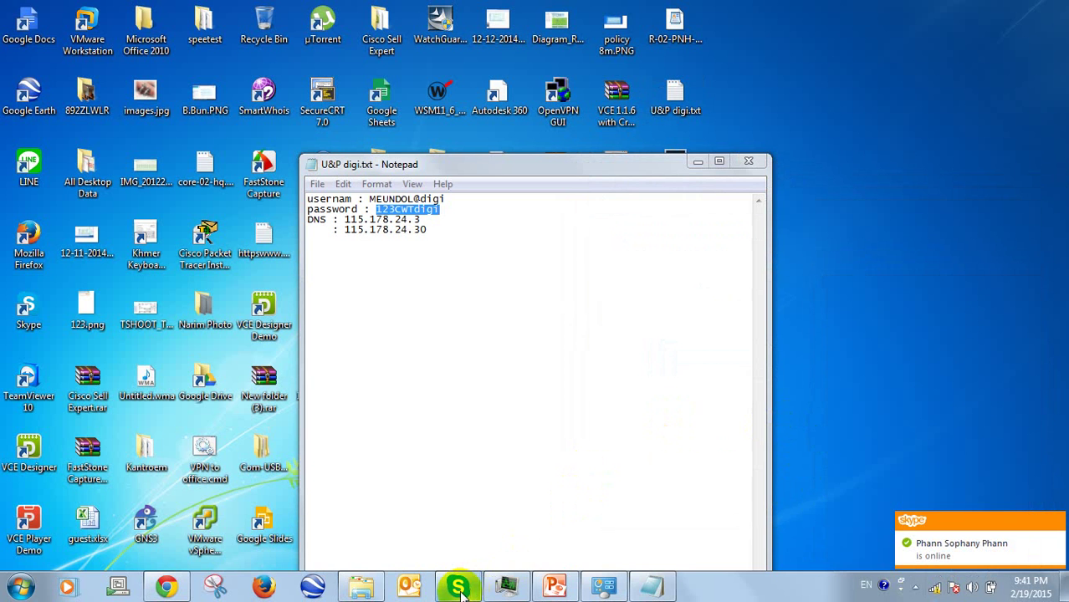
- Rejoin the group video call from the Google+ chat, maximize the Hangouts window, and dismiss the invitation dialog
left_click(154, 586)
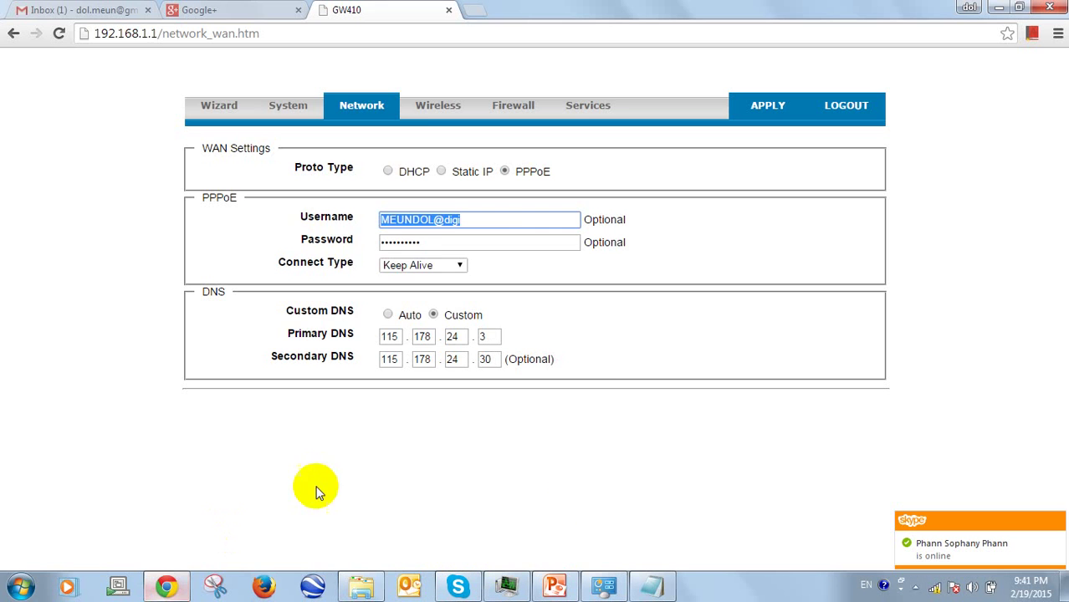
left_click(188, 11)
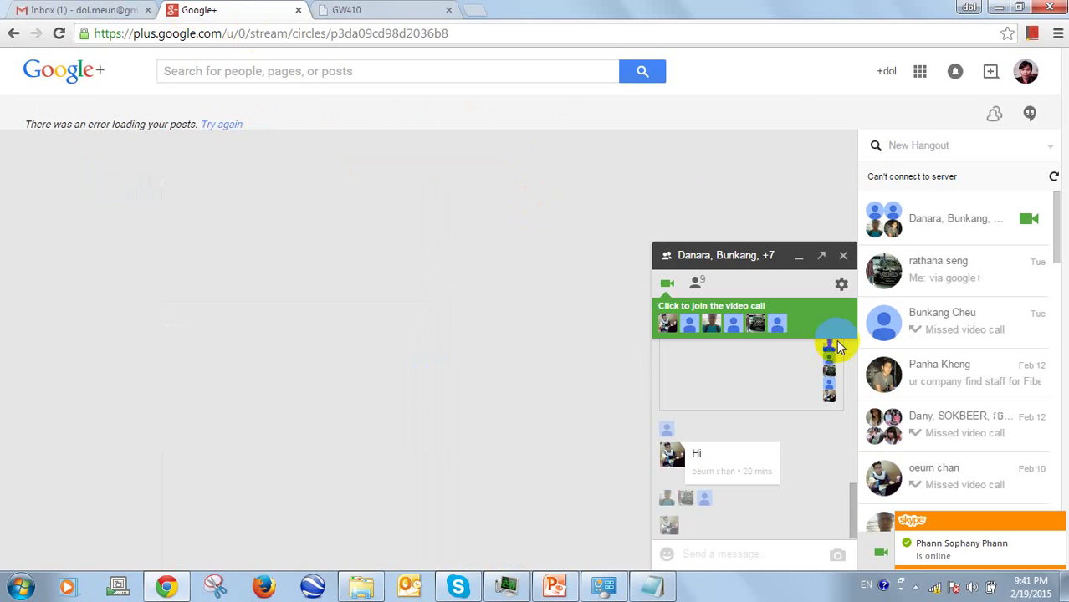
left_click(666, 285)
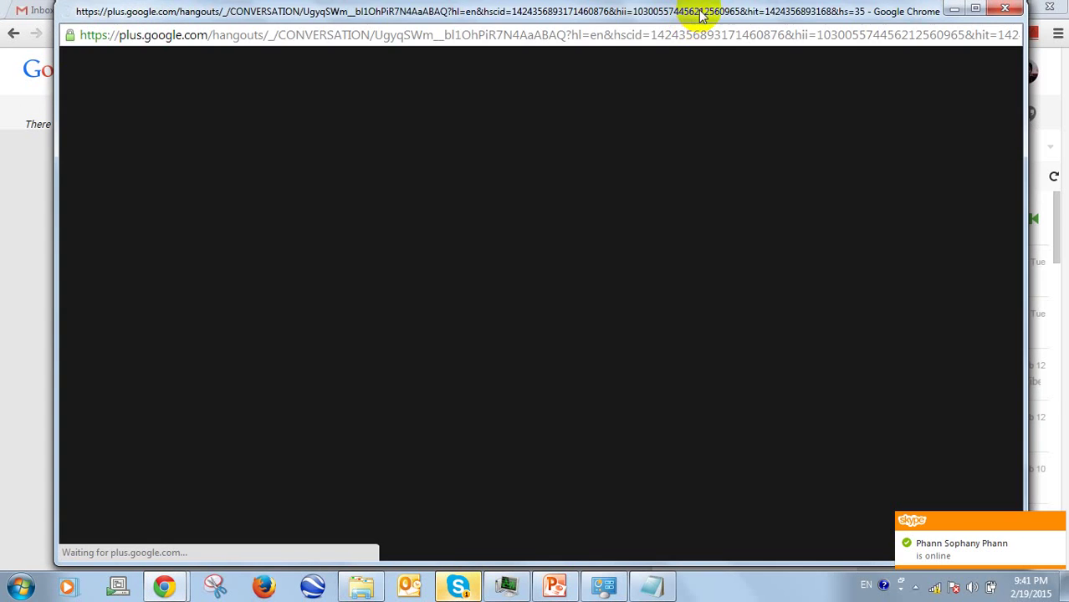
double_click(701, 15)
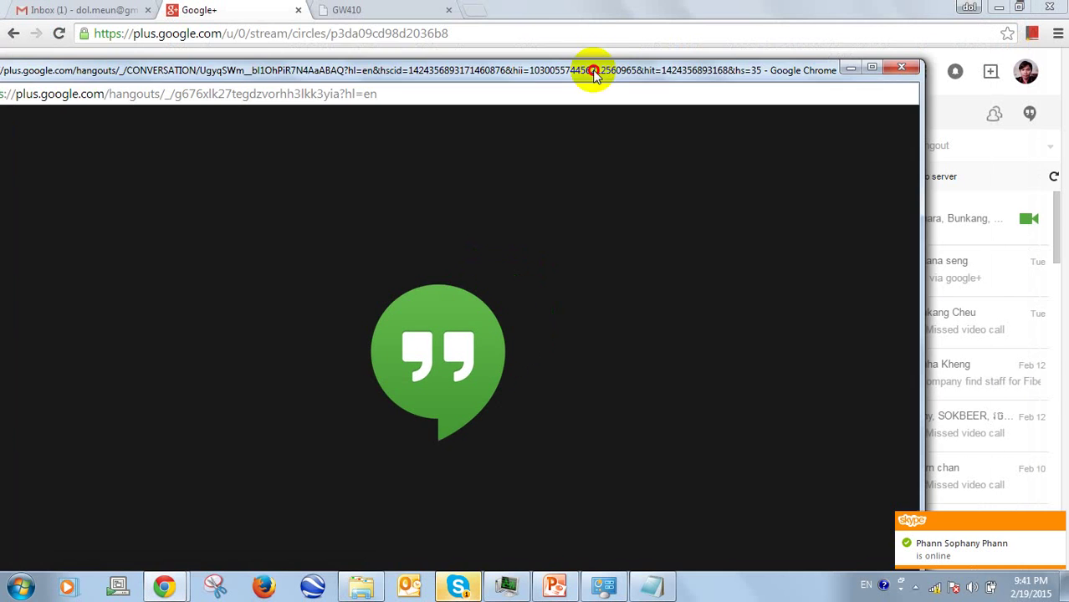
left_click(997, 8)
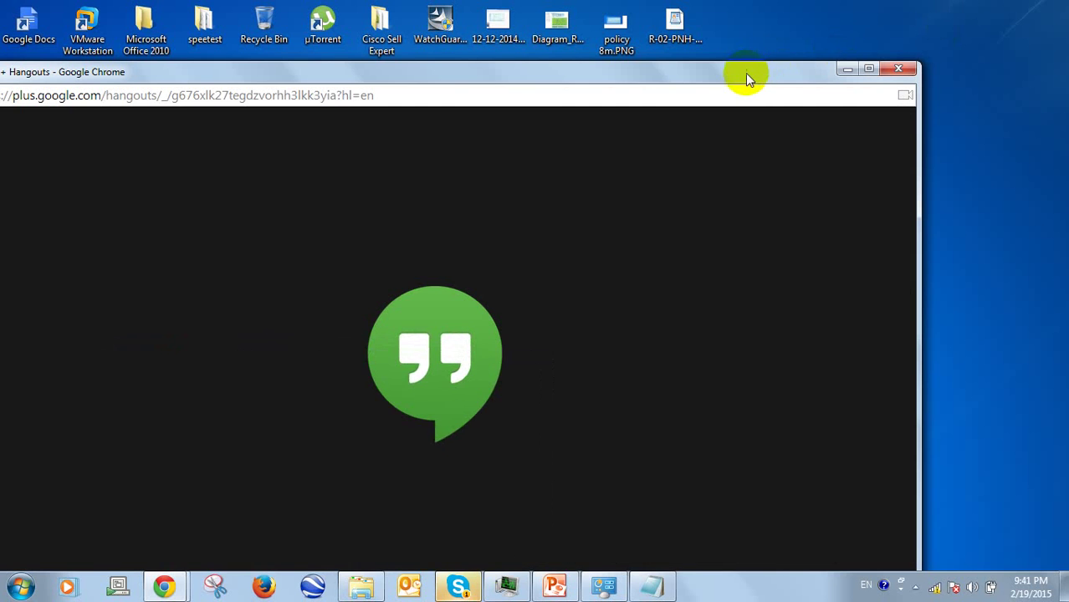
left_click_drag(745, 73, 859, 4)
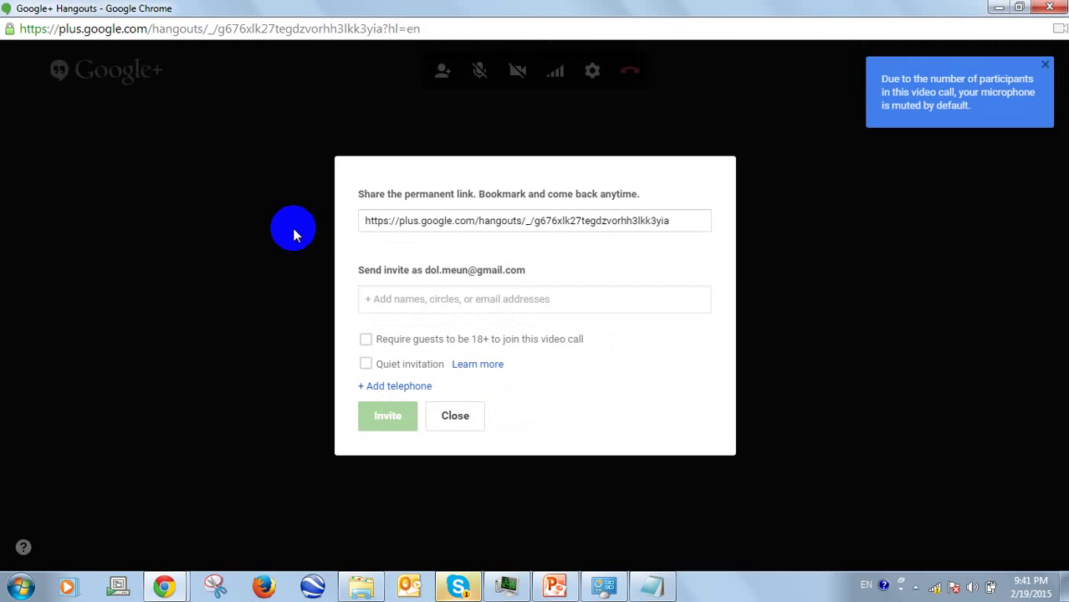
left_click(469, 416)
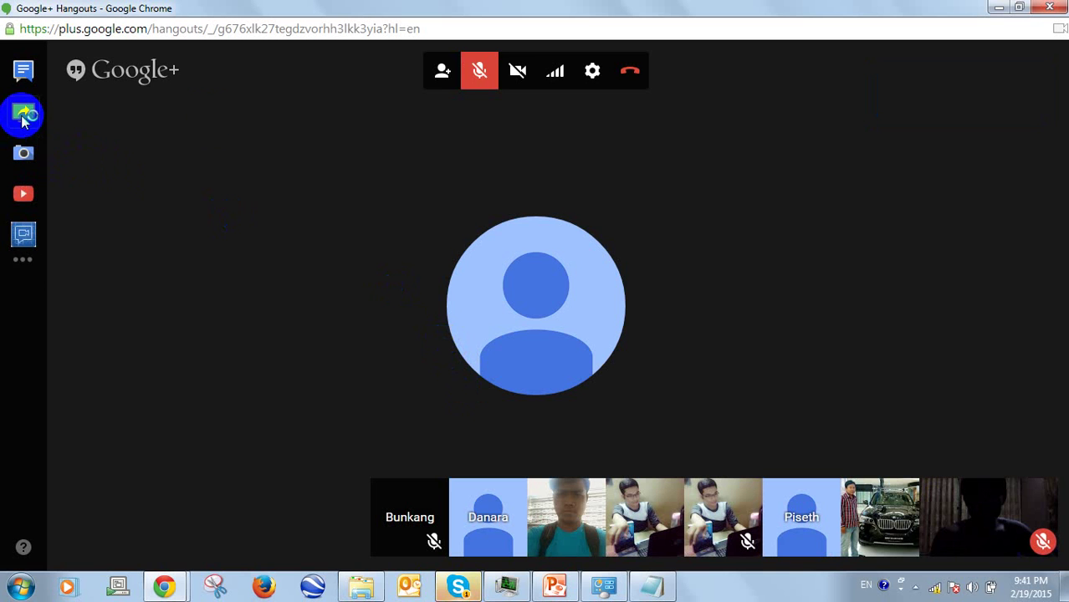
- Unmute the microphone in the Hangouts call and share the entire screen with the participants
left_click(479, 71)
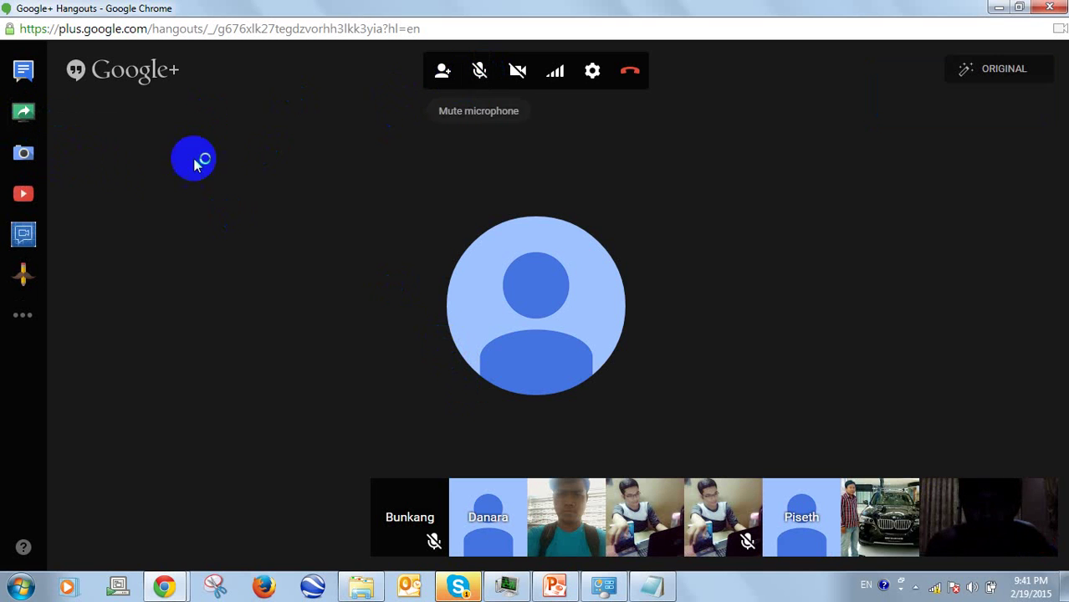
left_click(28, 113)
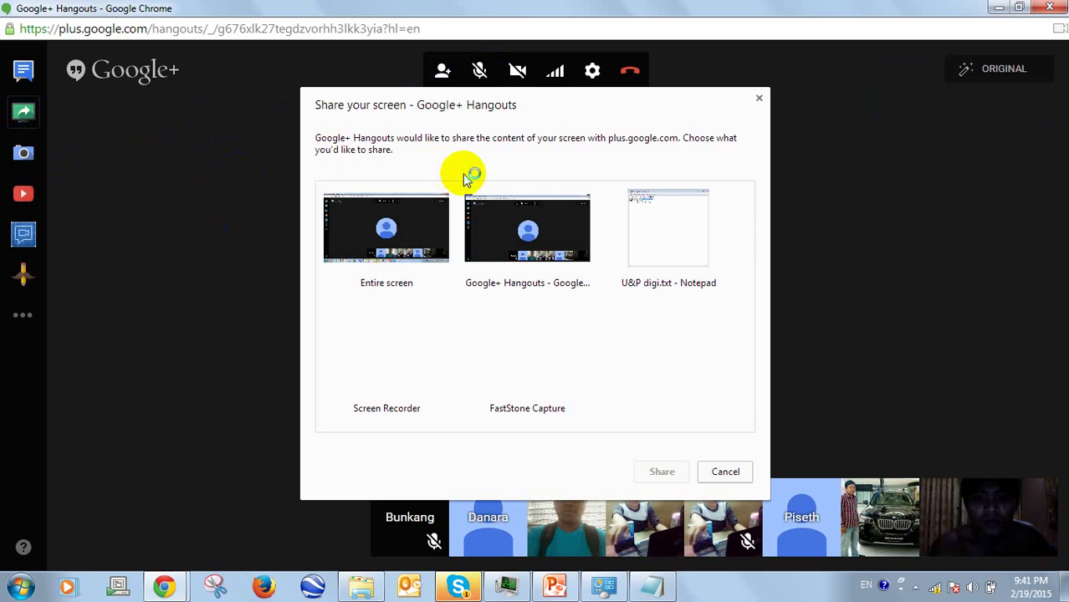
left_click(392, 230)
left_click(661, 472)
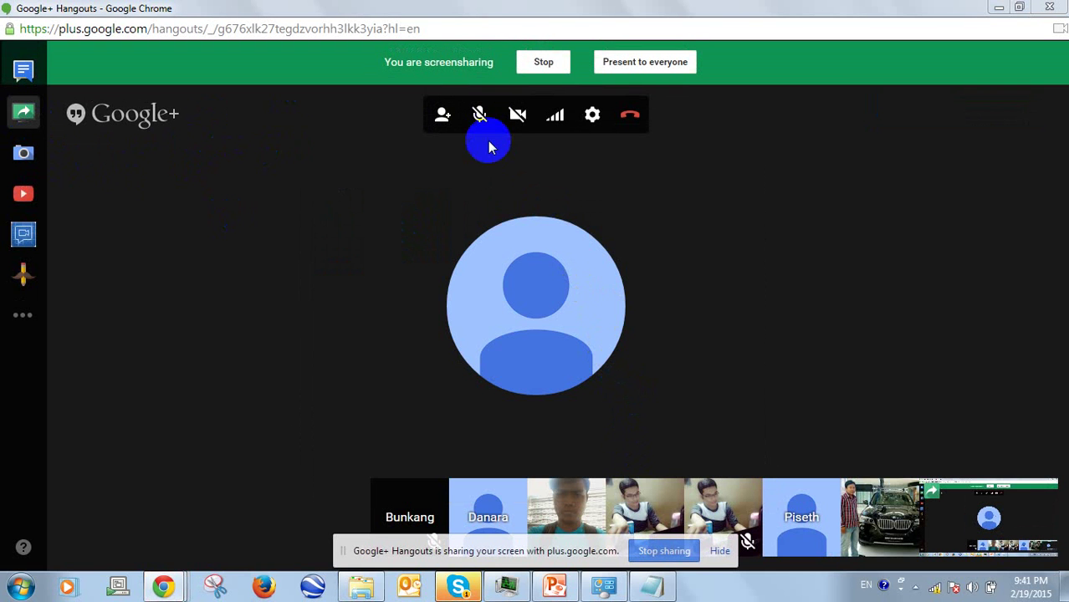
left_click(515, 115)
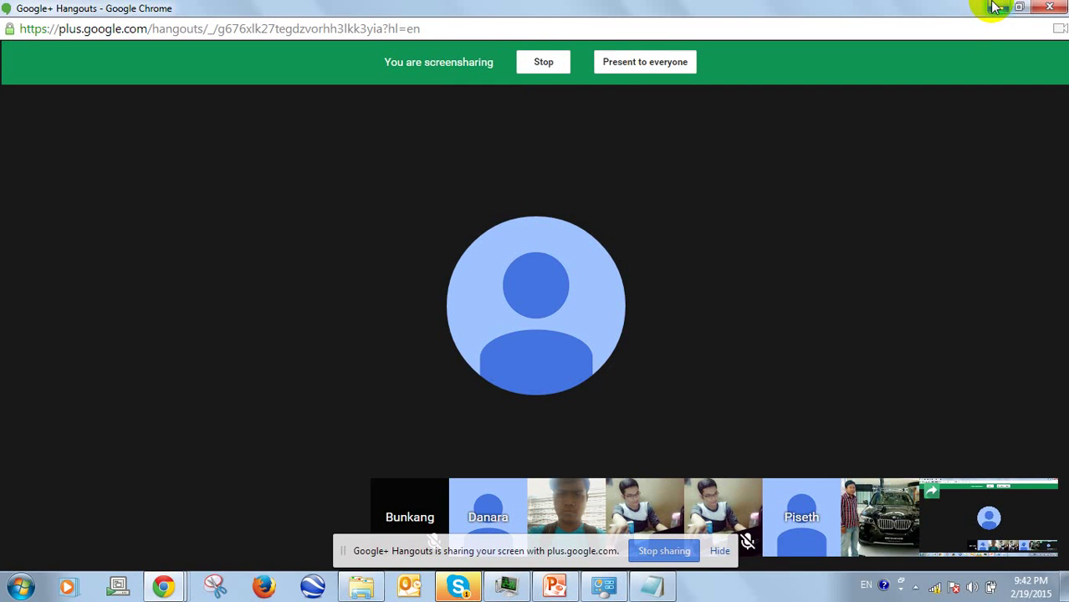
- Minimize the Hangouts window, switch to Skype, and open the CCNP group conversation
double_click(945, 10)
double_click(940, 9)
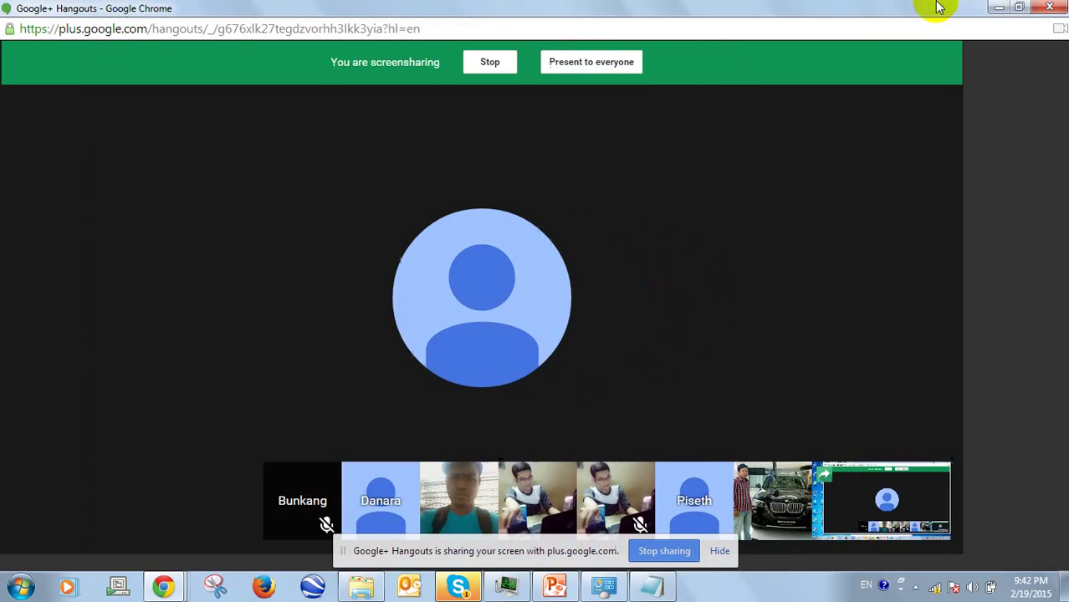
left_click(995, 9)
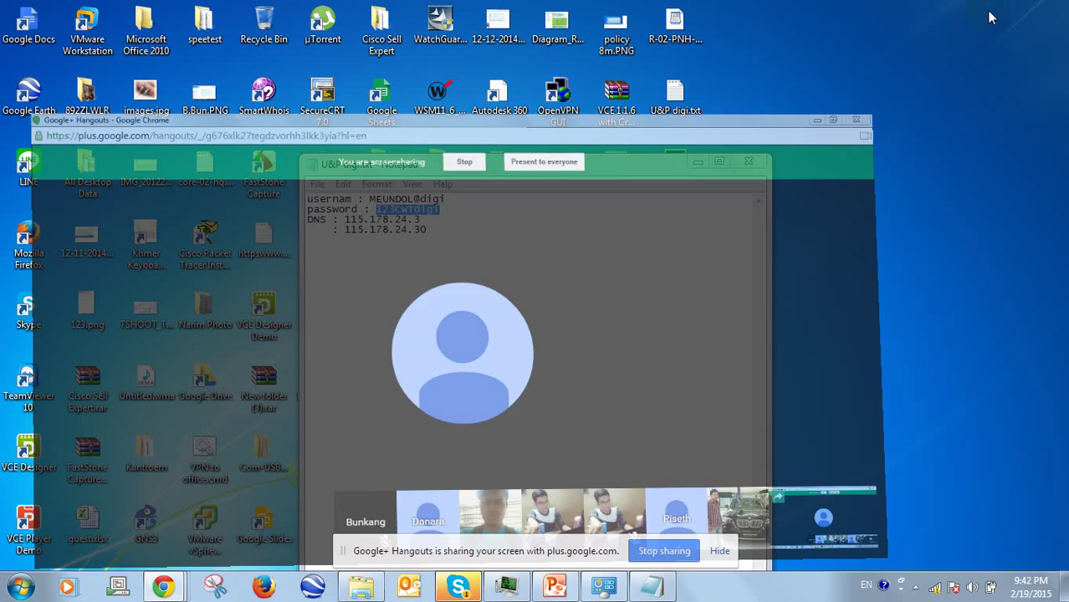
left_click(470, 584)
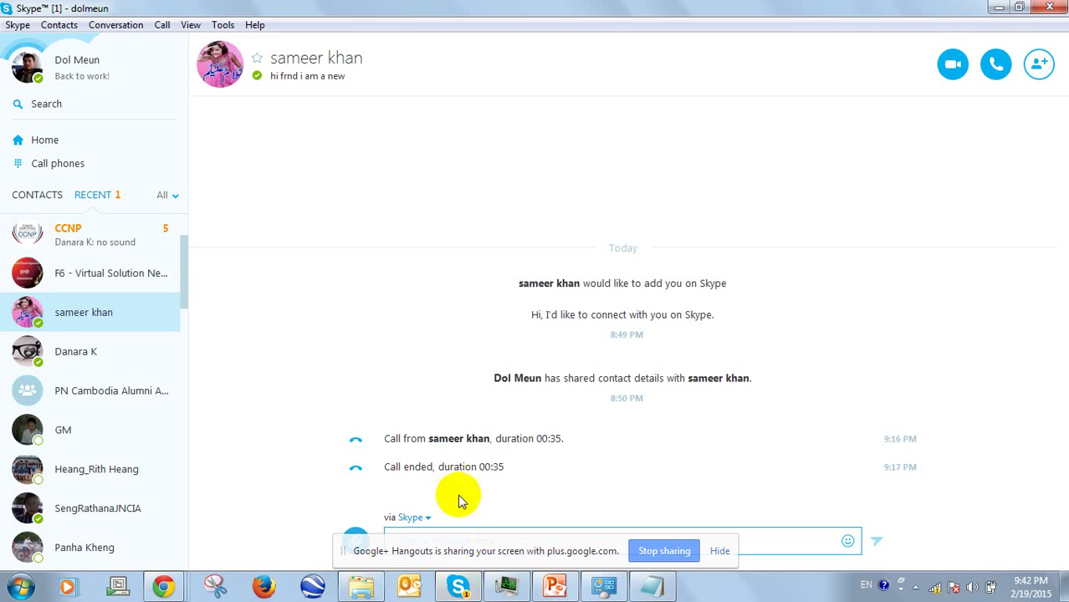
left_click(184, 232)
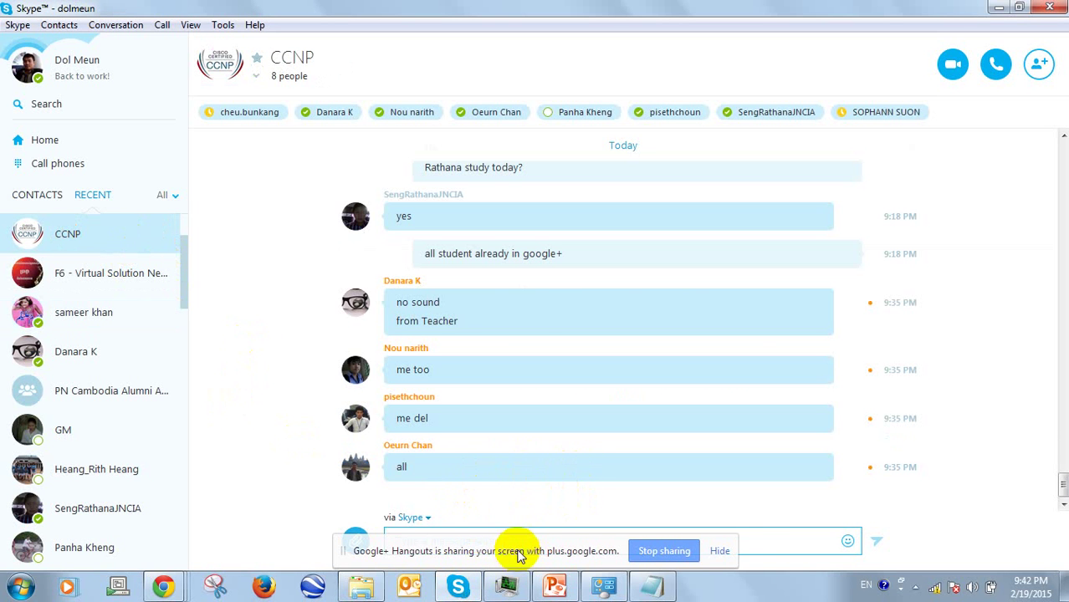
- Hide the screen-sharing notice and send the CCNP group "sorry", "I lost internet connection", "it come back now" and "back to our slide"
left_click(715, 554)
left_click(697, 540)
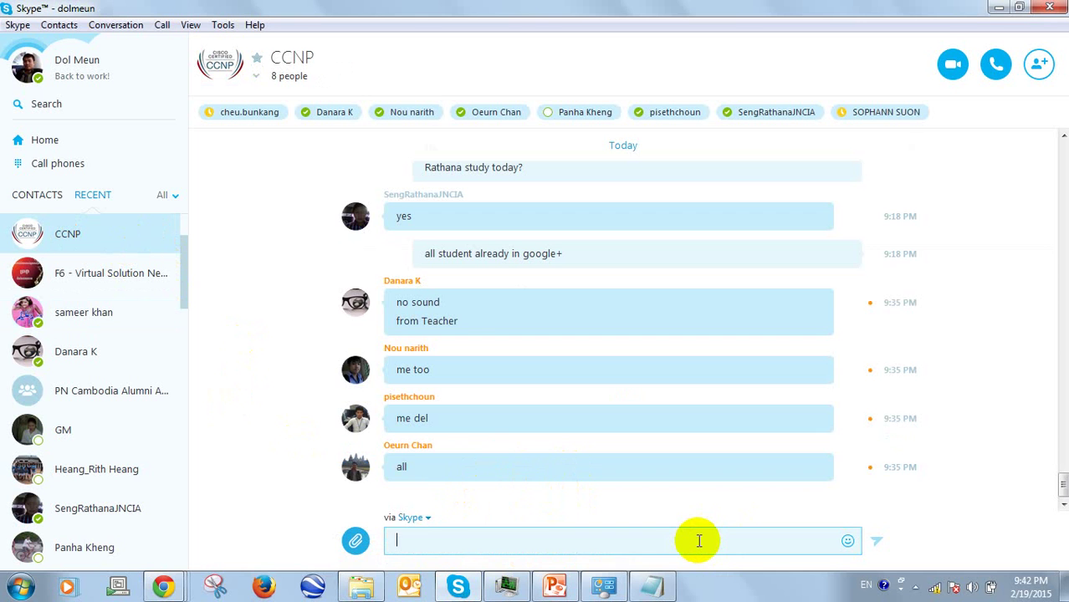
type("sorry")
key("Return")
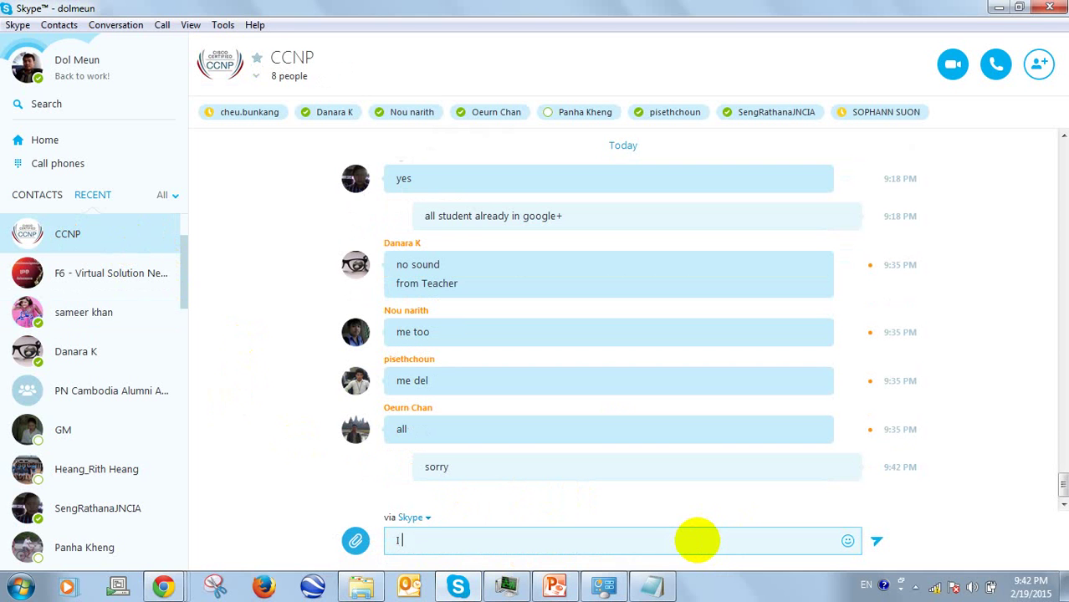
type("I lost internet co")
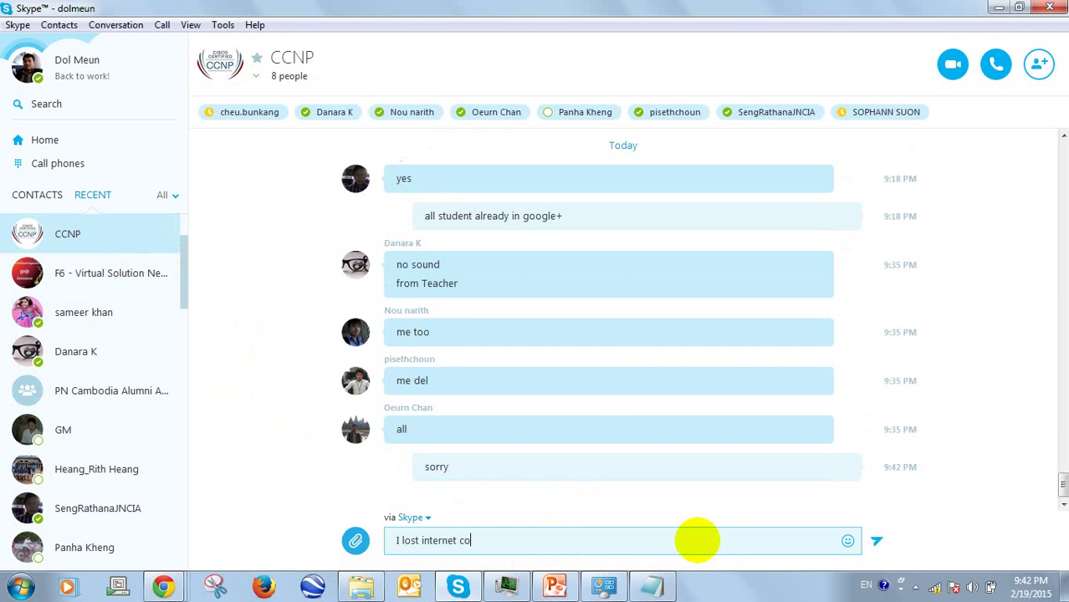
type("nnection")
key("Return")
type("it come back now")
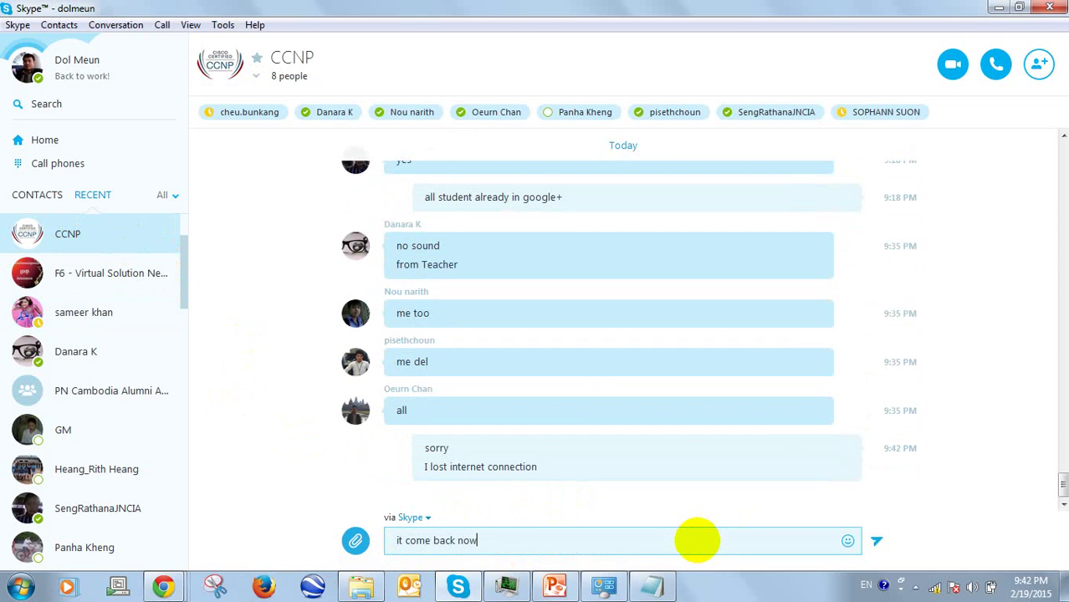
key("Return")
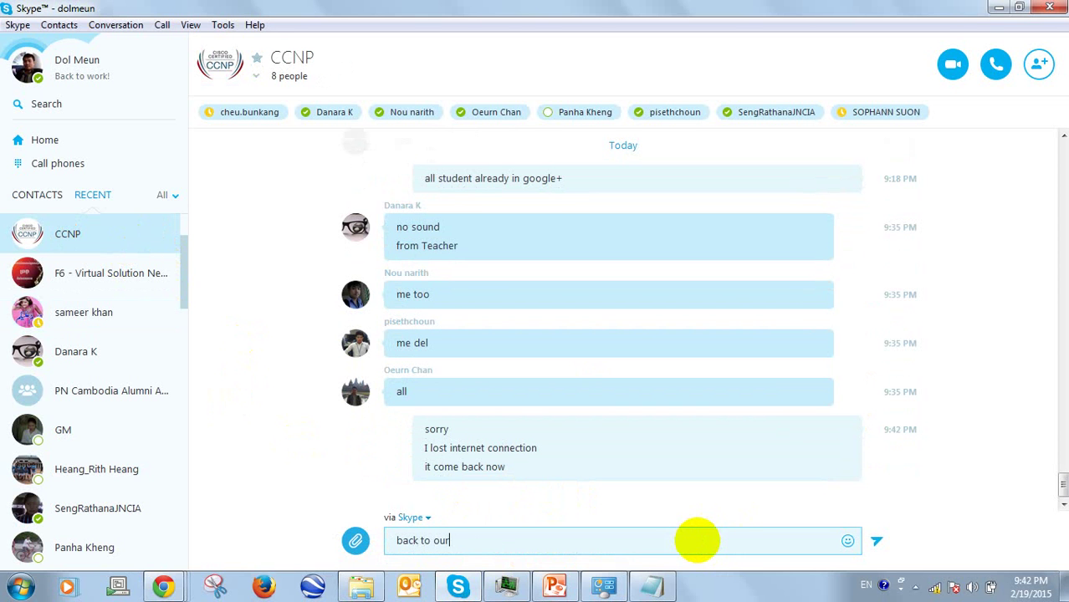
type("back to our slide")
key("Return")
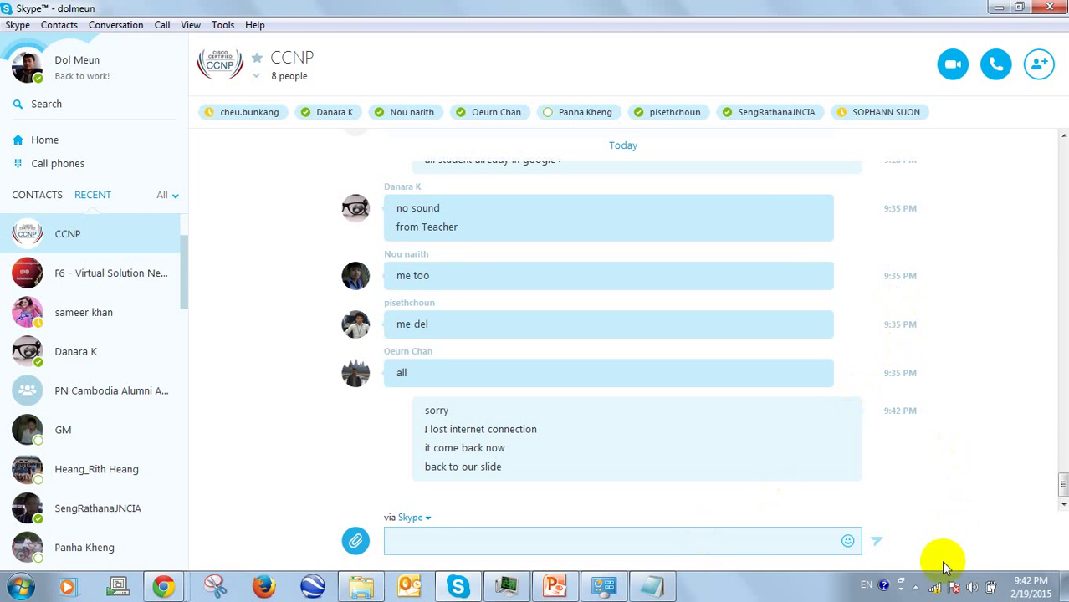
- Disconnect the computer from the MPLS wireless network in the list of current network connections
left_click(935, 588)
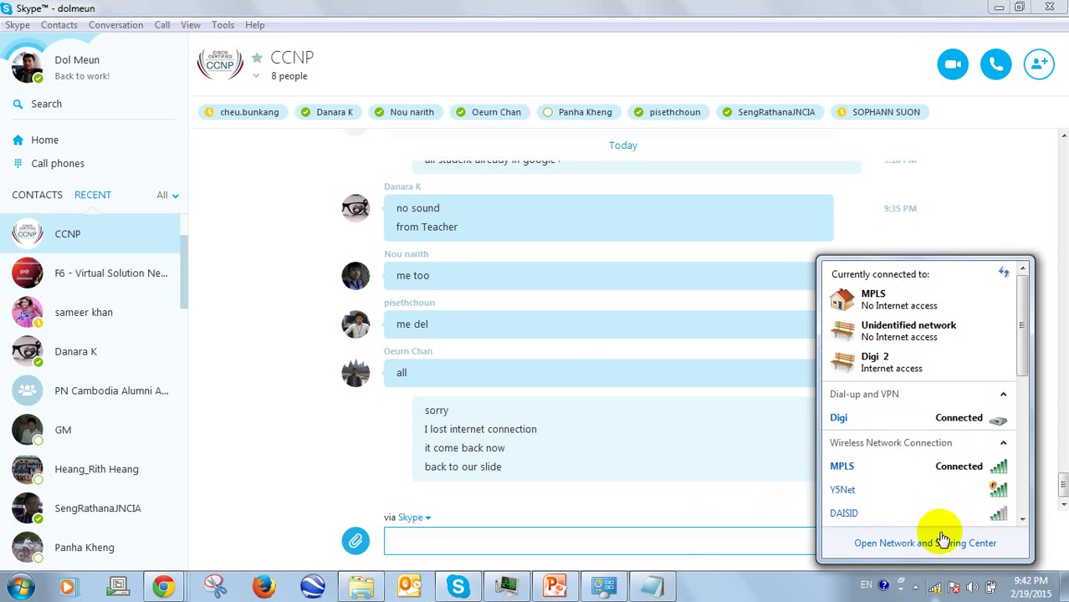
left_click(970, 473)
left_click(974, 490)
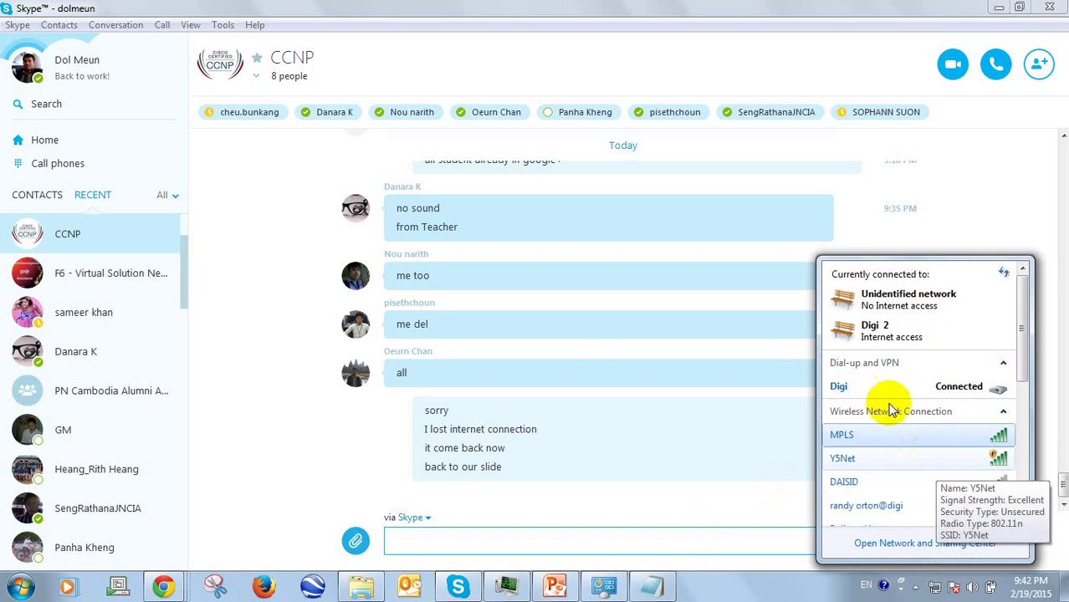
- Minimize Skype, refresh the desktop, and switch to the PowerPoint presentation Chapter 2. Remot Site Connectivity.pptx
left_click(997, 7)
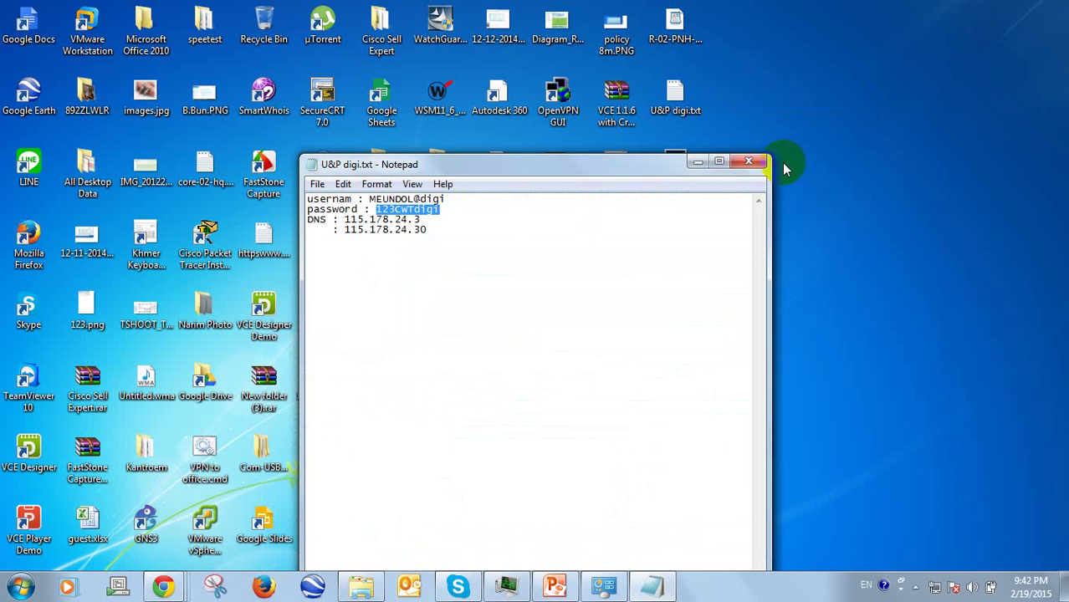
left_click(165, 586)
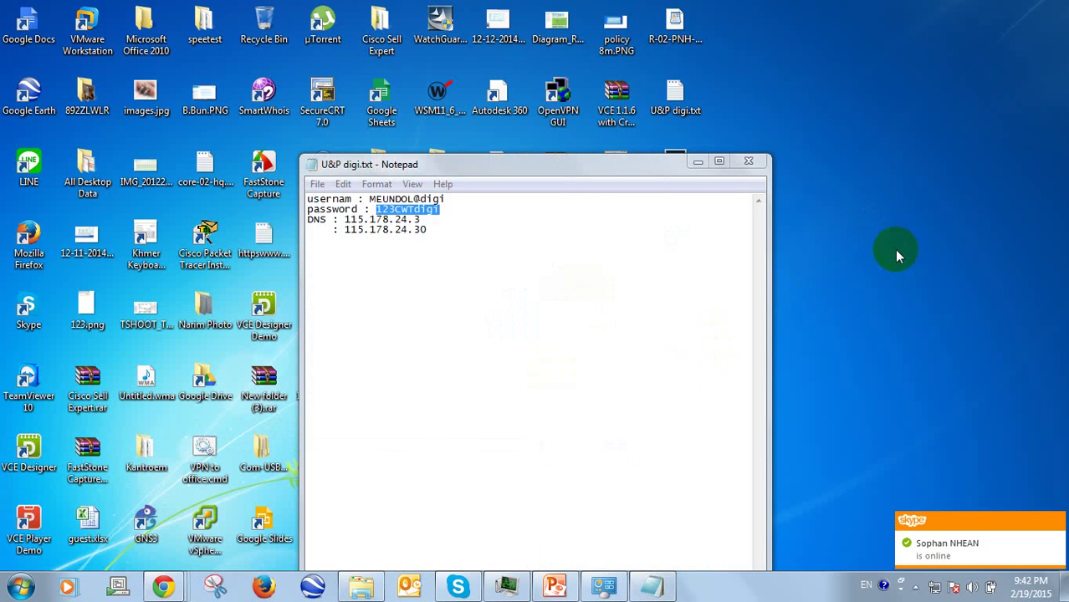
right_click(887, 219)
left_click(913, 259)
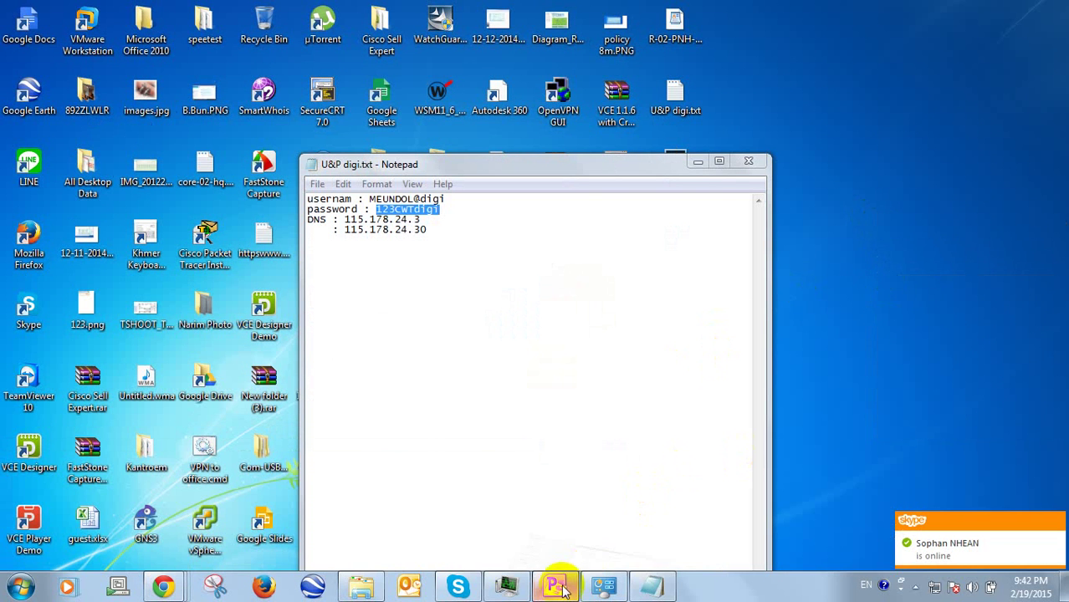
left_click(555, 585)
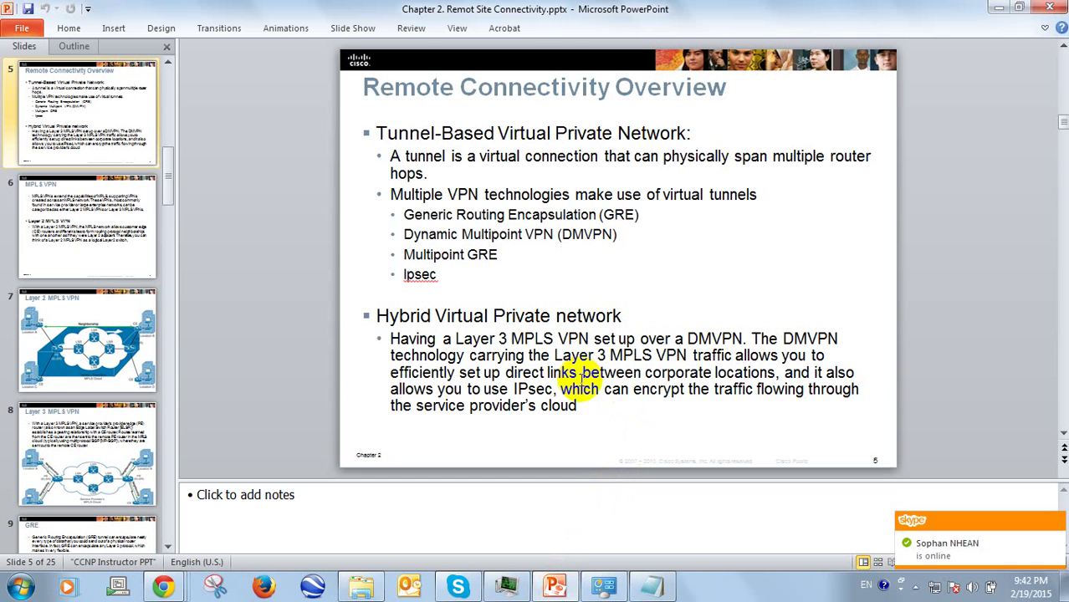